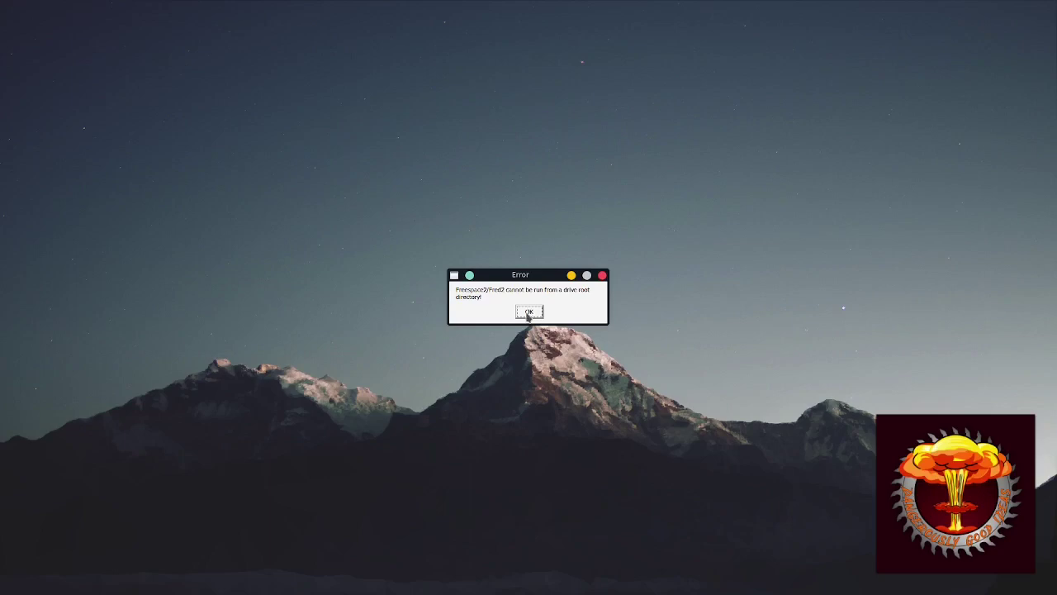
# Dismiss the drive root directory error in Dolphin.
pyautogui.click(528, 313)
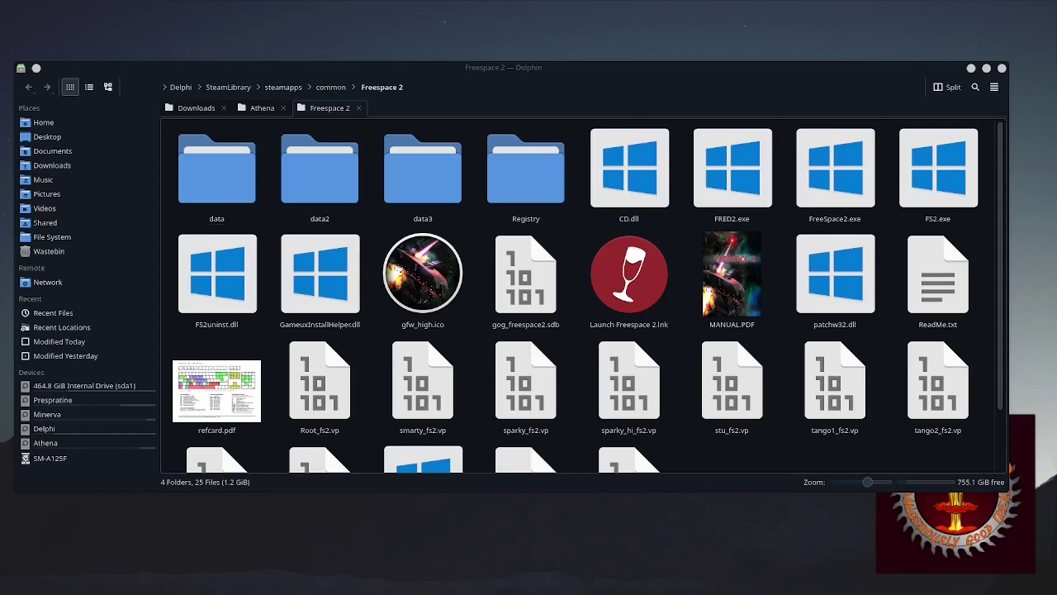
# Switch to the freespace open search results and open the FSO Installer result.
pyautogui.hotkey('alt', 'Tab')
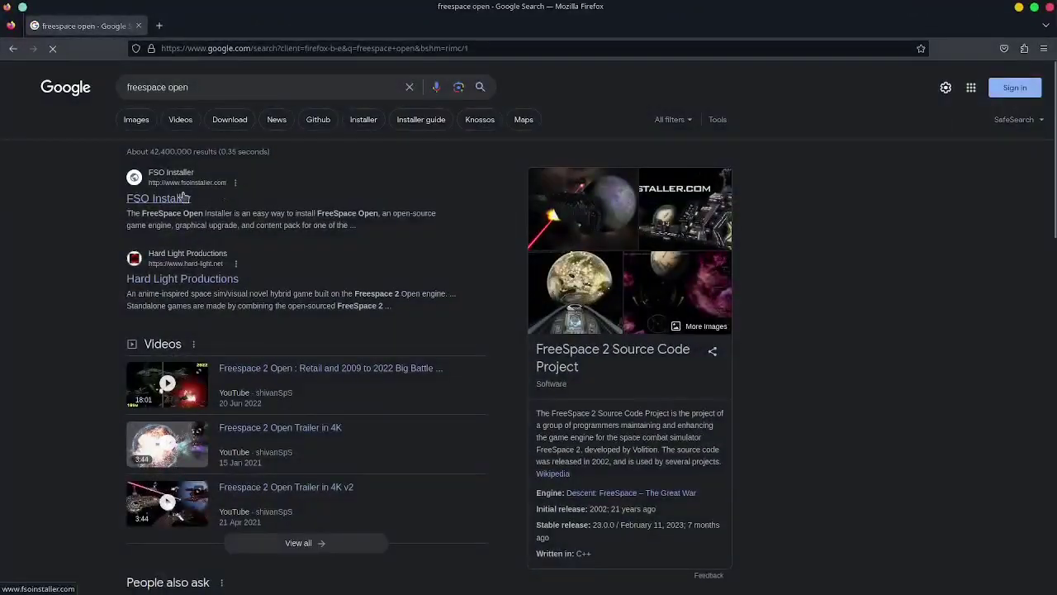
pyautogui.click(173, 201)
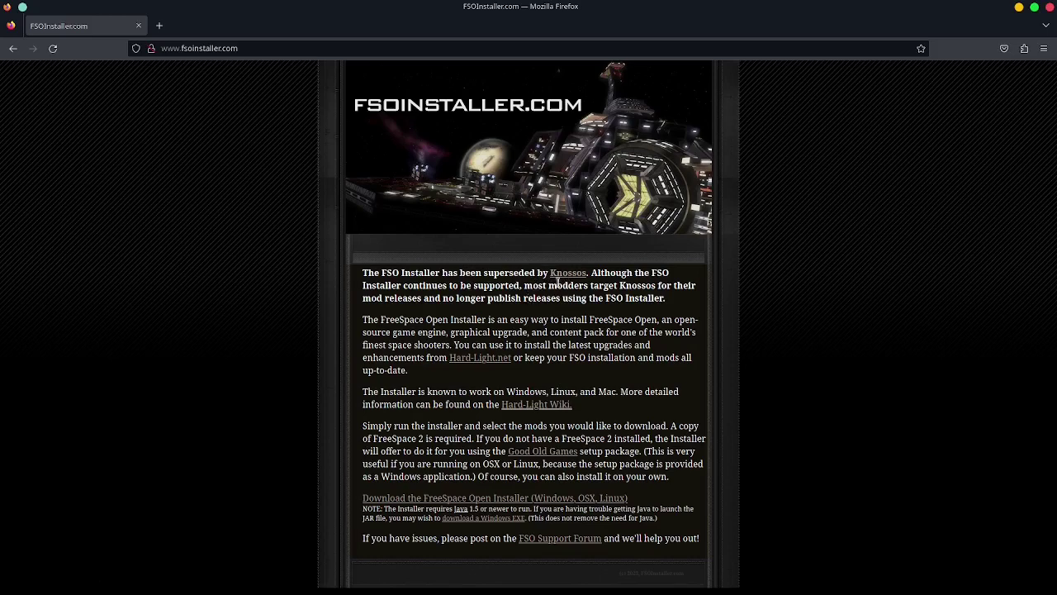
# Open the Knossos page, download the knossos deb package, and move the browser aside.
pyautogui.click(571, 278)
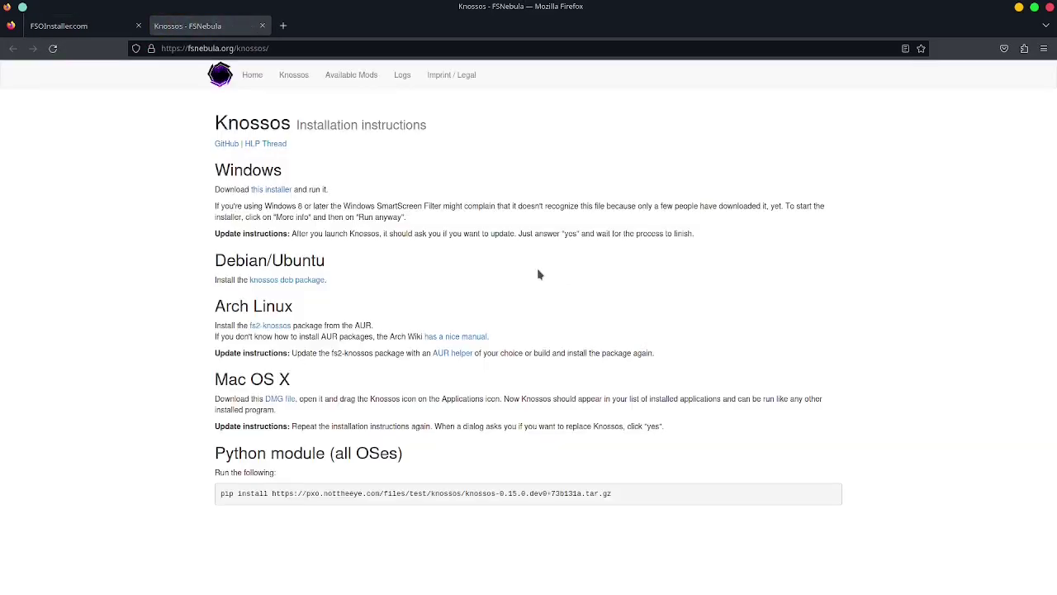
pyautogui.click(285, 282)
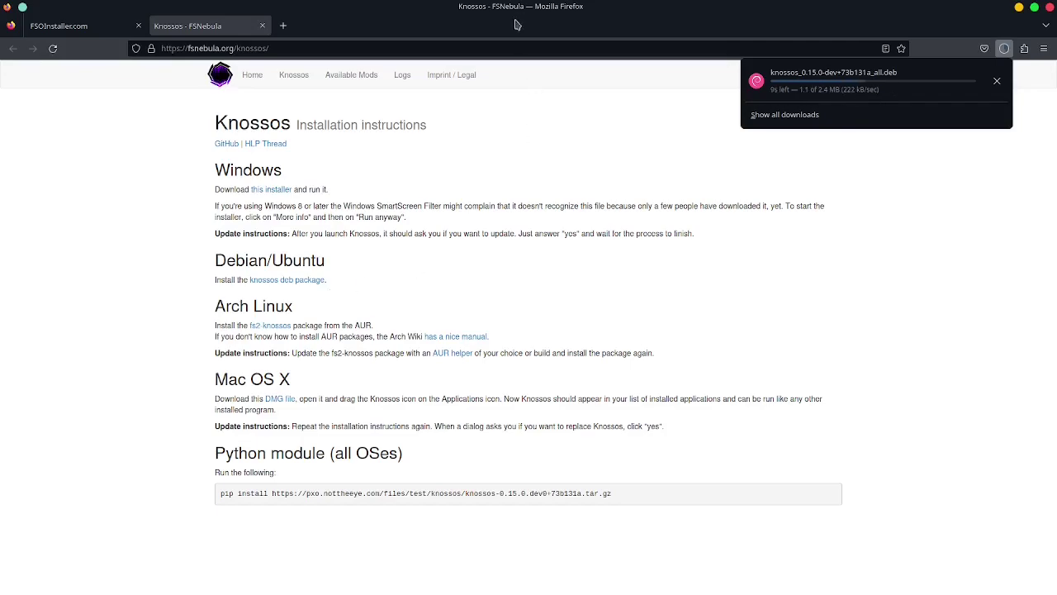
pyautogui.moveTo(510, 12)
pyautogui.mouseDown()
pyautogui.moveTo(155, 242)
pyautogui.moveTo(80, 457)
pyautogui.moveTo(419, 258)
pyautogui.moveTo(406, 158)
pyautogui.mouseUp()
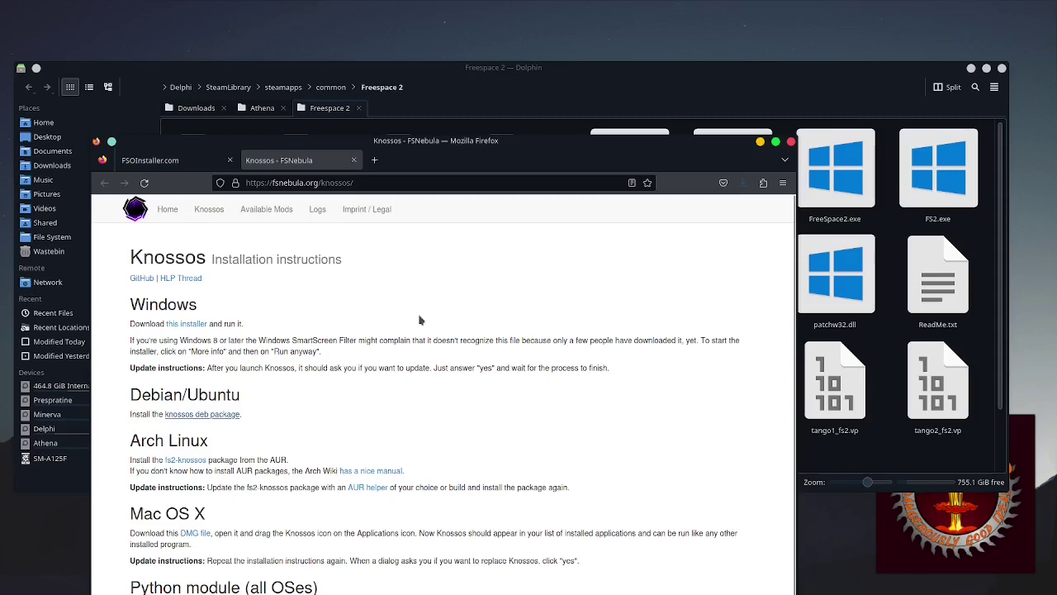
# Install knossos_0.15.0-dev+73b131a_all.deb with GDebi, authorising with the account password.
pyautogui.click(556, 168)
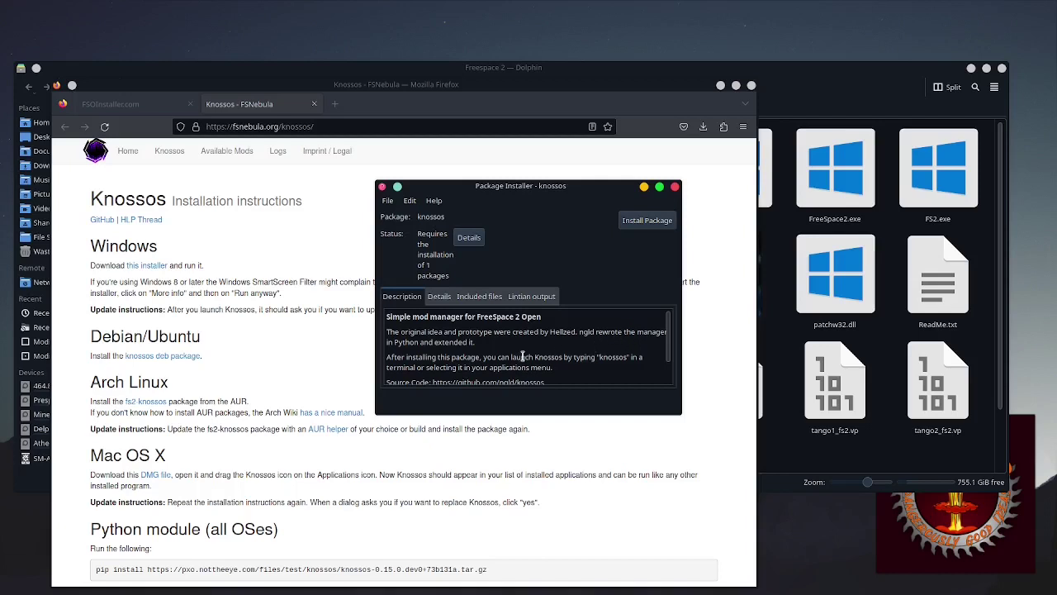
pyautogui.scroll(-1, 520, 357)
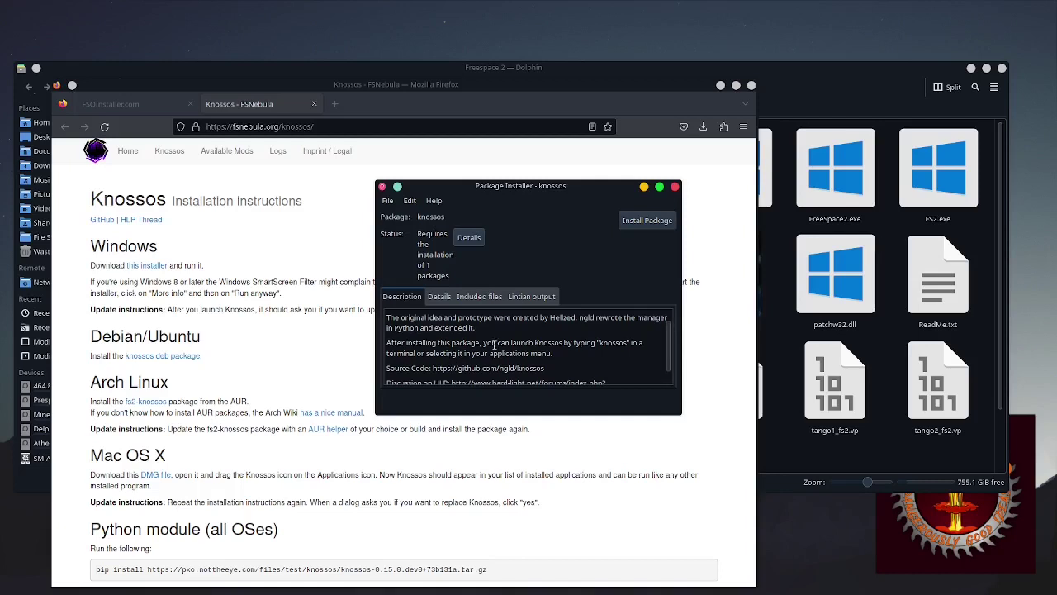
pyautogui.scroll(-1, 529, 347)
pyautogui.scroll(2, 529, 347)
pyautogui.click(638, 223)
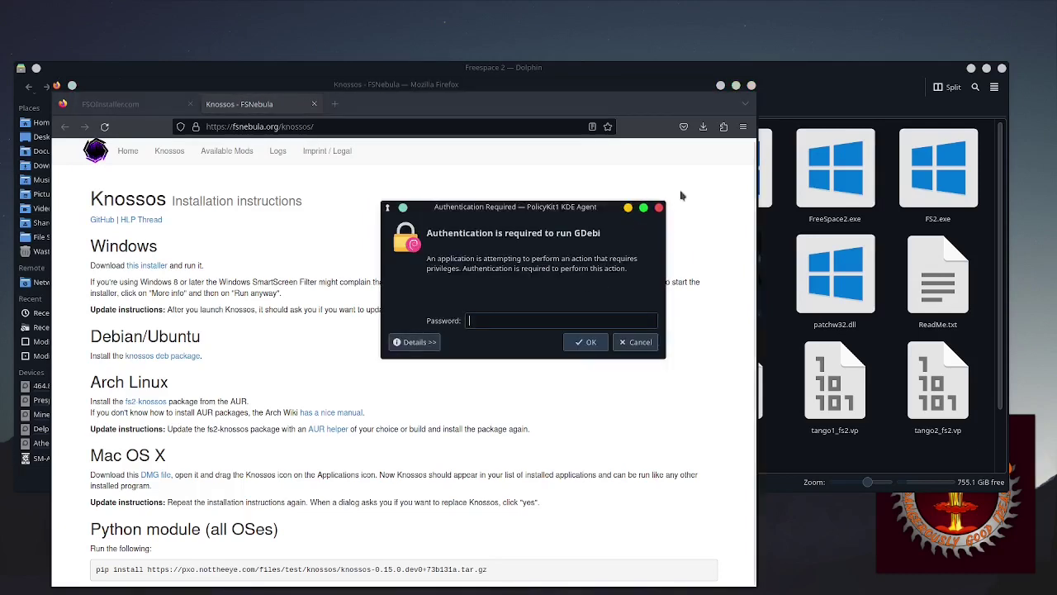
pyautogui.write('•••')
pyautogui.press('Return')
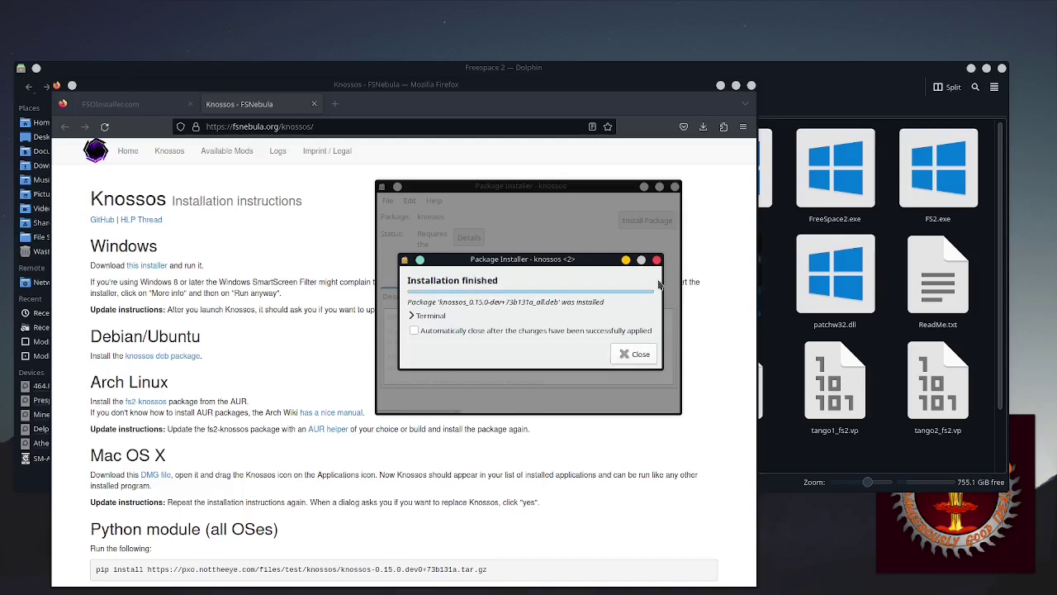
# Dismiss the install notice and run the knossos command in Konsole, fixing the typo.
pyautogui.click(640, 353)
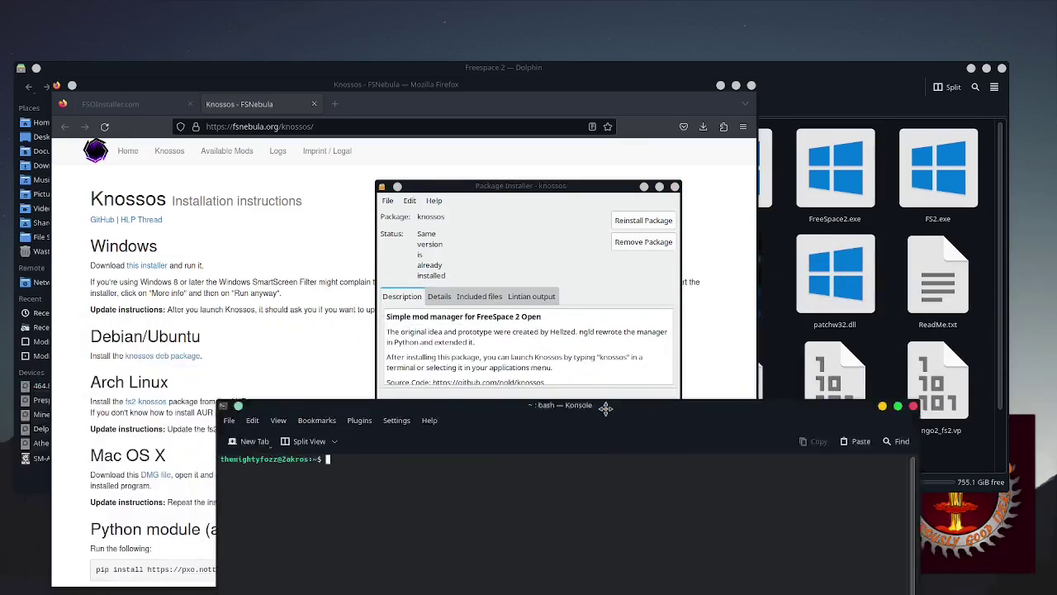
pyautogui.write('knos')
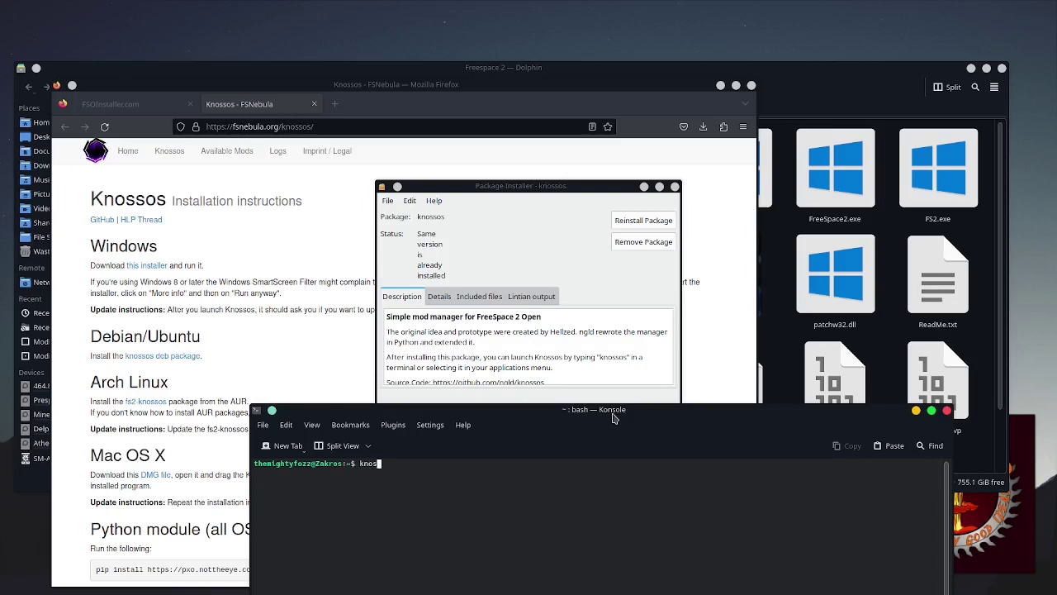
pyautogui.write('sos')
pyautogui.press('Left')
pyautogui.write('s')
pyautogui.press('Return')
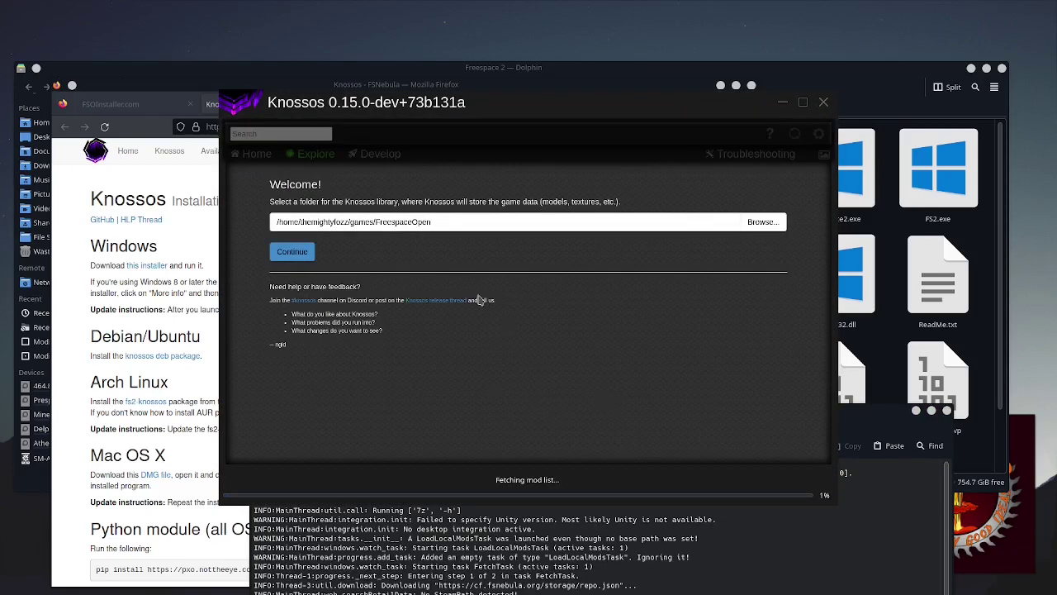
# Set Delphi > SteamLibrary > steamapps > common > Freespace 2 as the library folder and continue.
pyautogui.moveTo(303, 202); pyautogui.dragTo(636, 205)
pyautogui.click(637, 204)
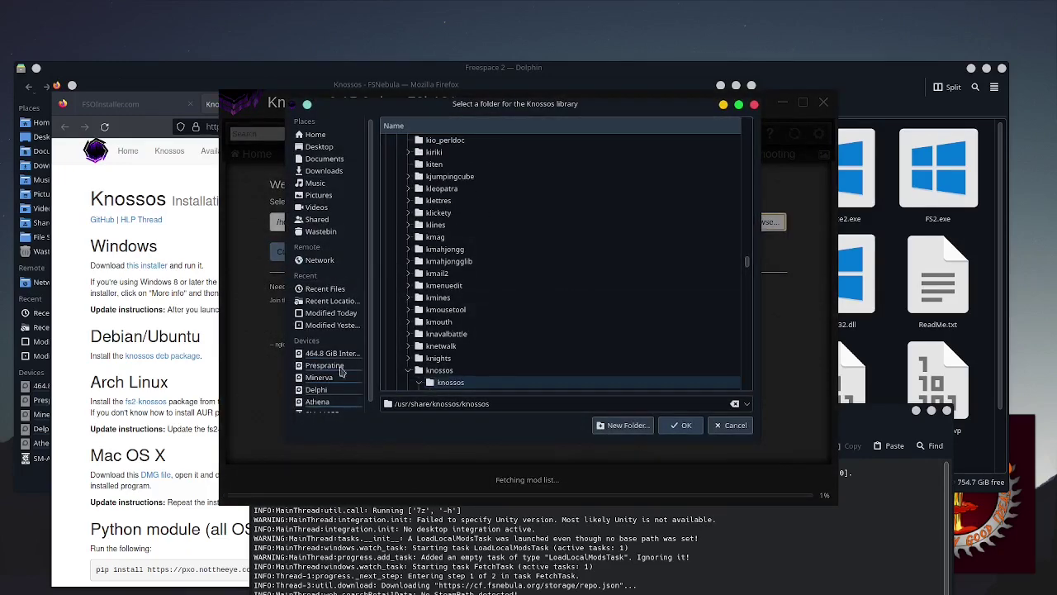
pyautogui.scroll(-1, 326, 371)
pyautogui.click(313, 384)
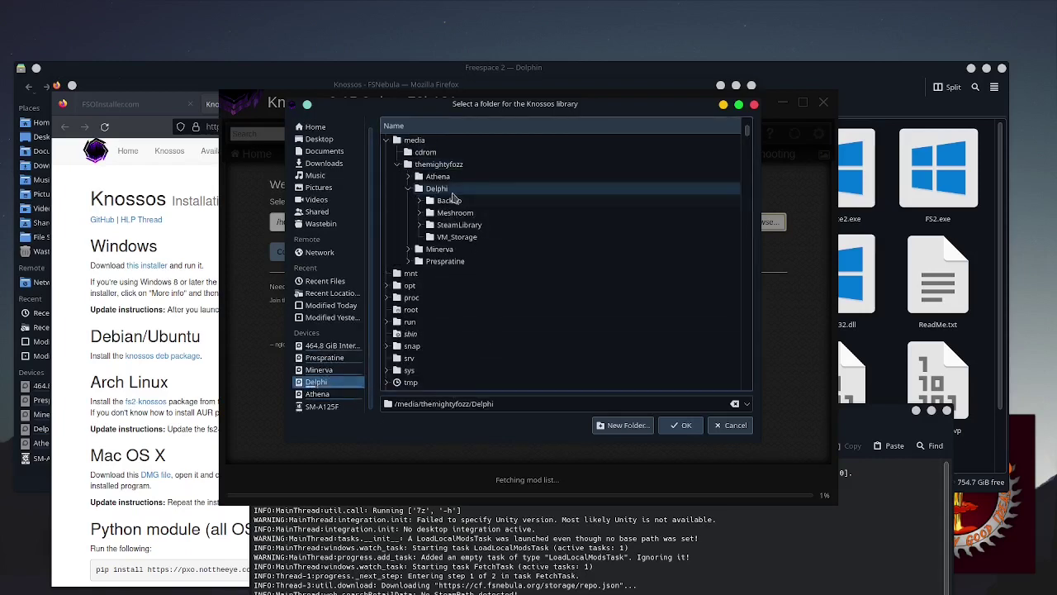
pyautogui.click(455, 225)
pyautogui.click(419, 225)
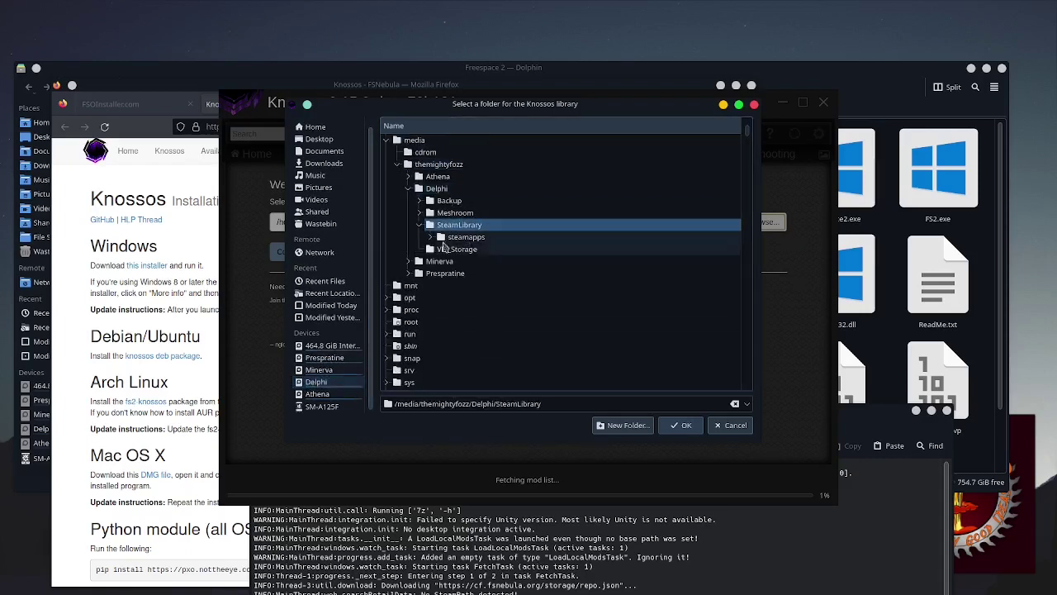
pyautogui.click(430, 237)
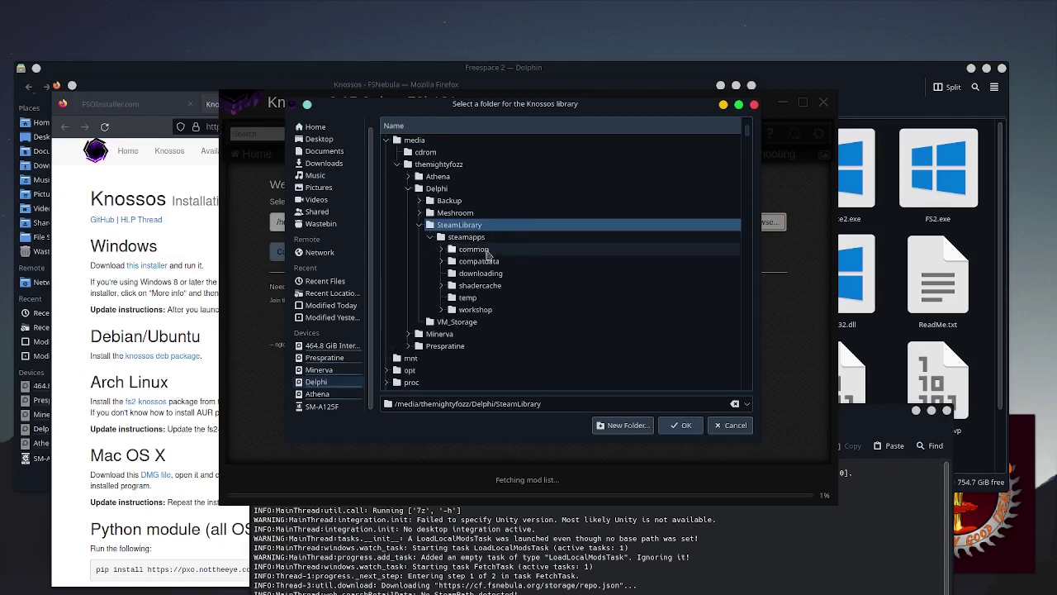
pyautogui.click(452, 249)
pyautogui.click(462, 261)
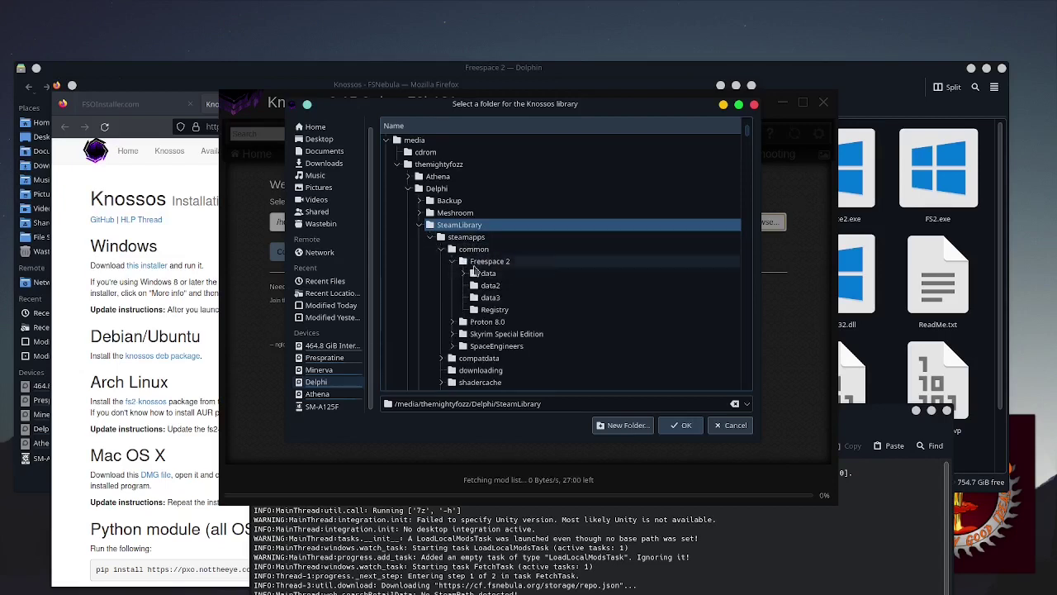
pyautogui.click(496, 261)
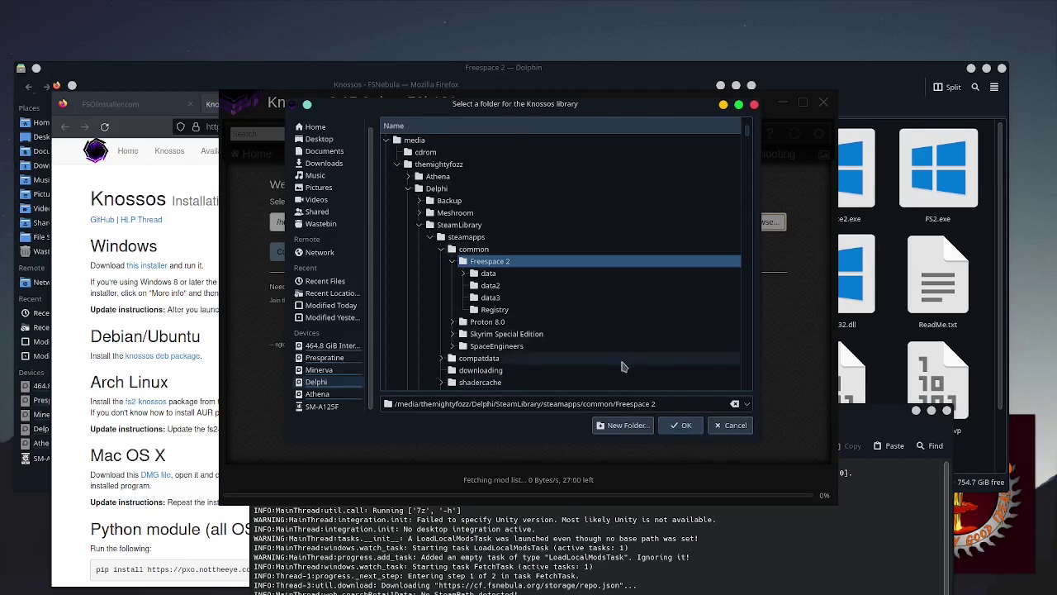
pyautogui.click(676, 428)
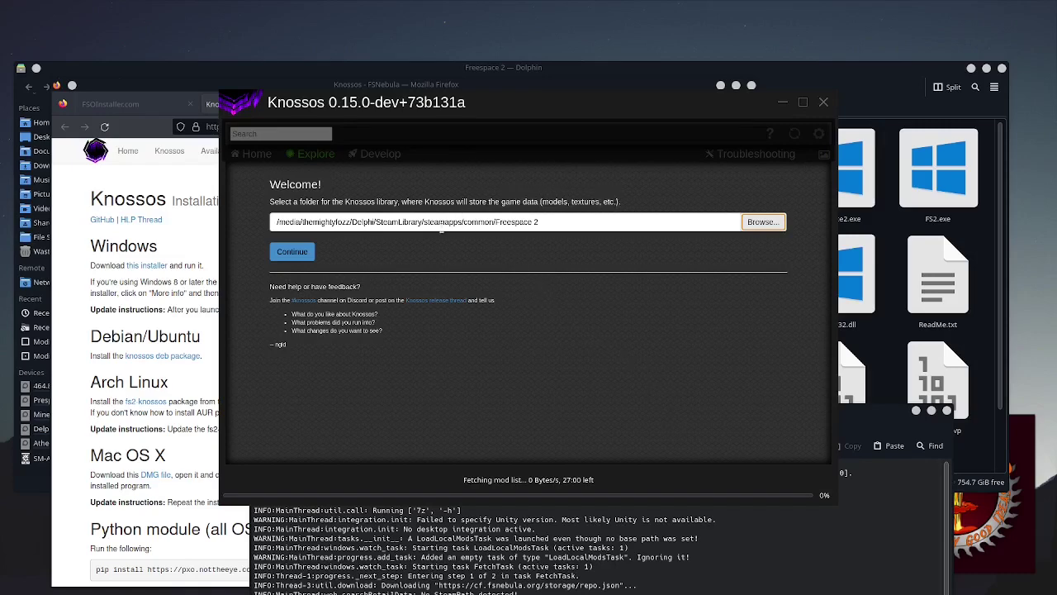
pyautogui.click(290, 261)
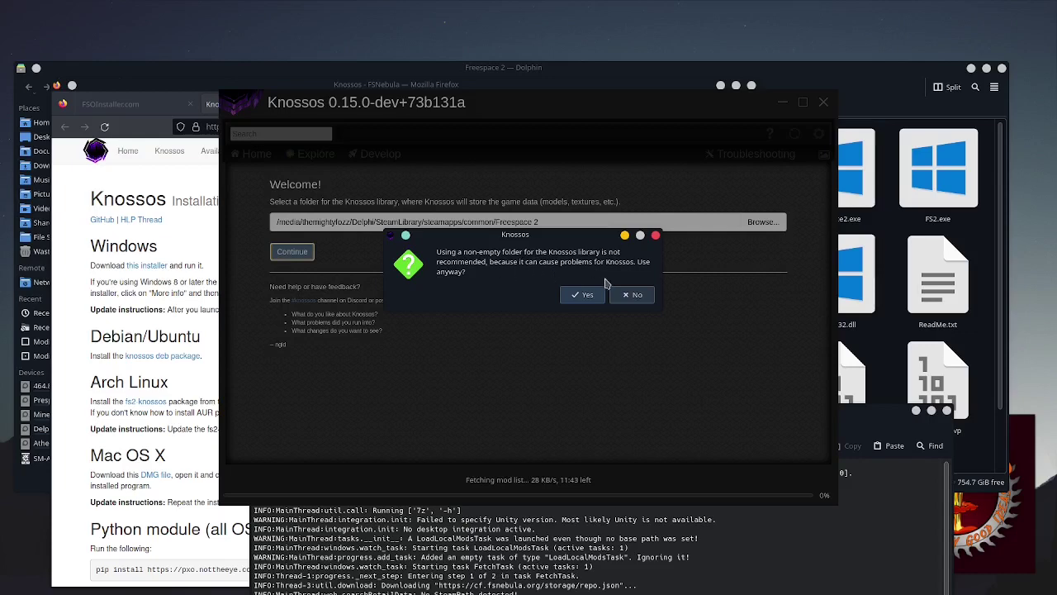
# Decline the non-empty folder, change the library path to Freespace 2/knossos, and continue.
pyautogui.click(627, 299)
pyautogui.click(762, 223)
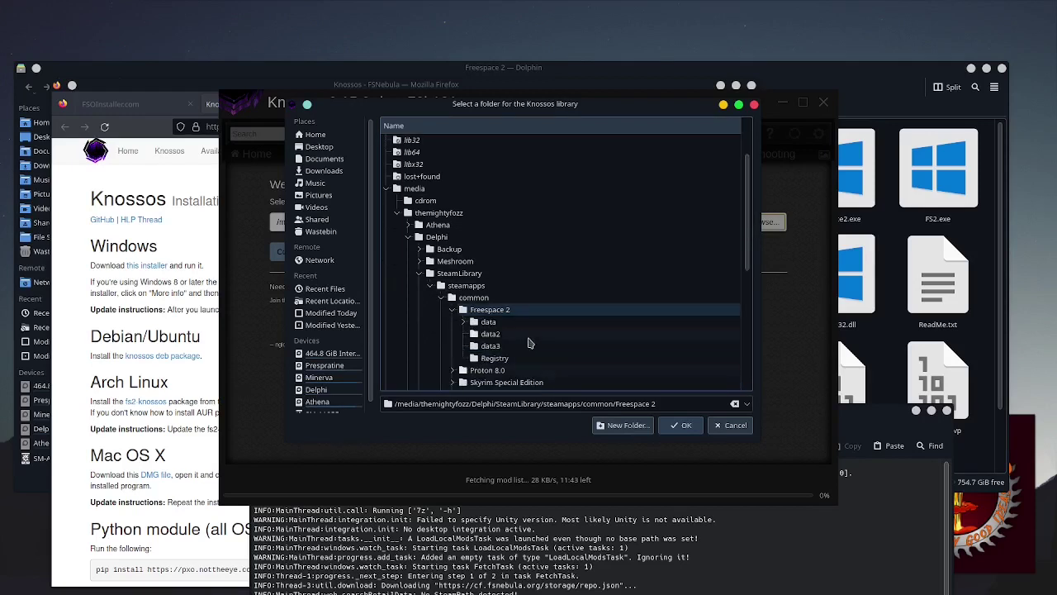
pyautogui.click(508, 313)
pyautogui.click(676, 404)
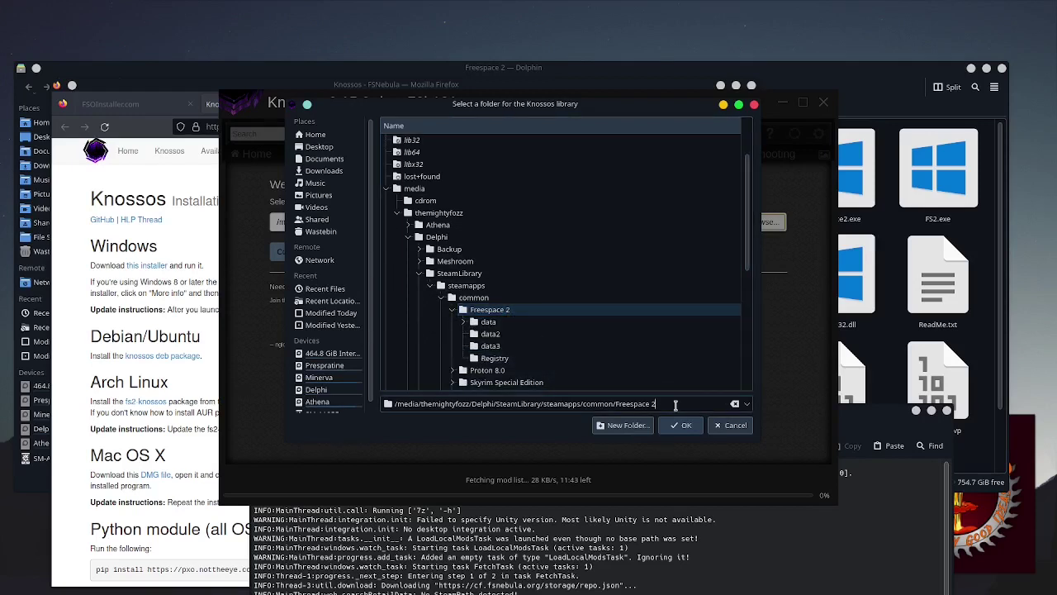
pyautogui.write('/')
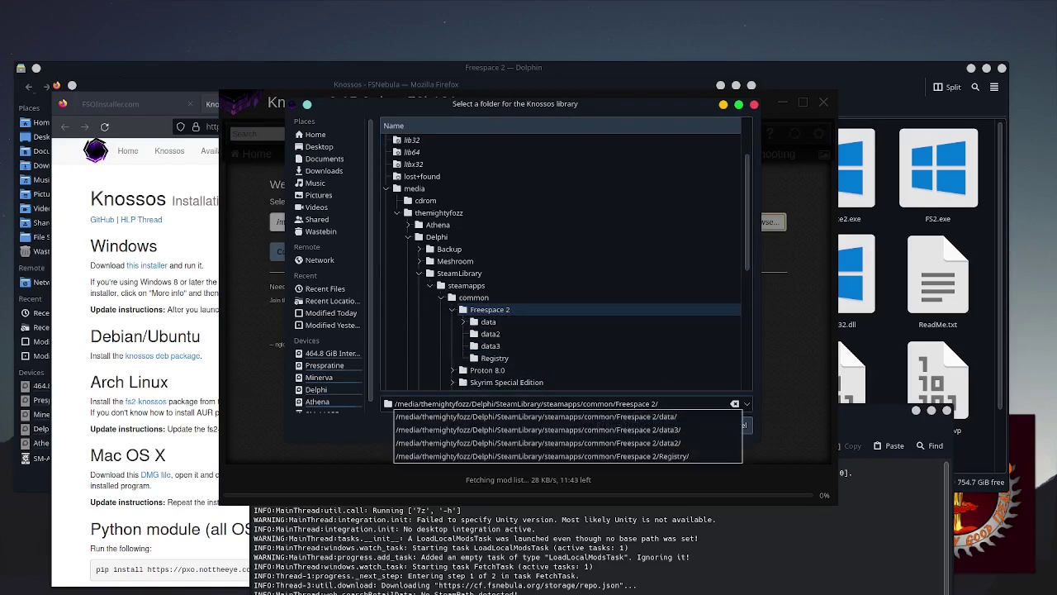
pyautogui.write('knossos')
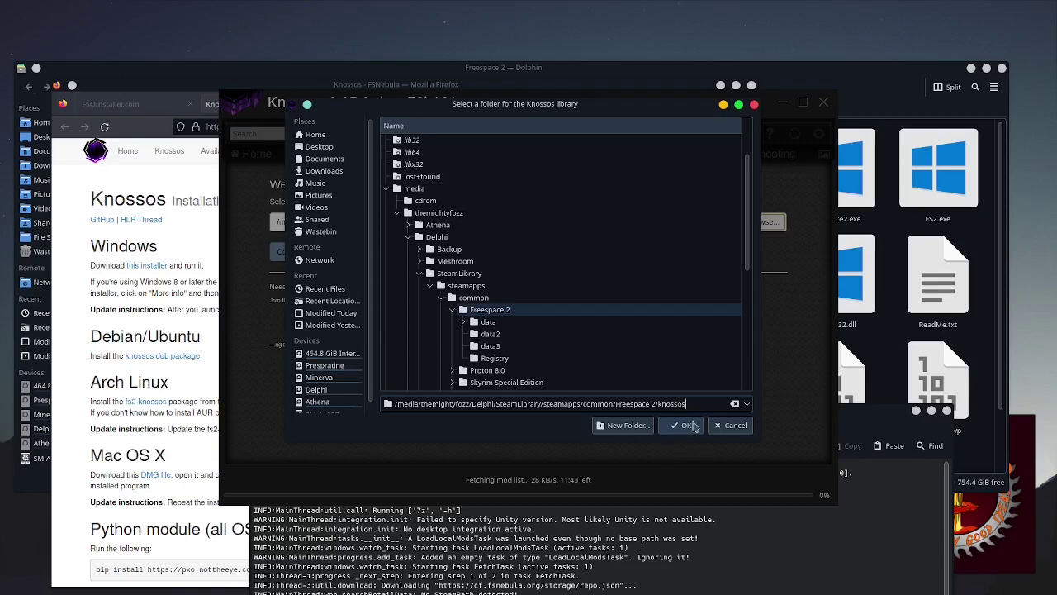
pyautogui.click(694, 425)
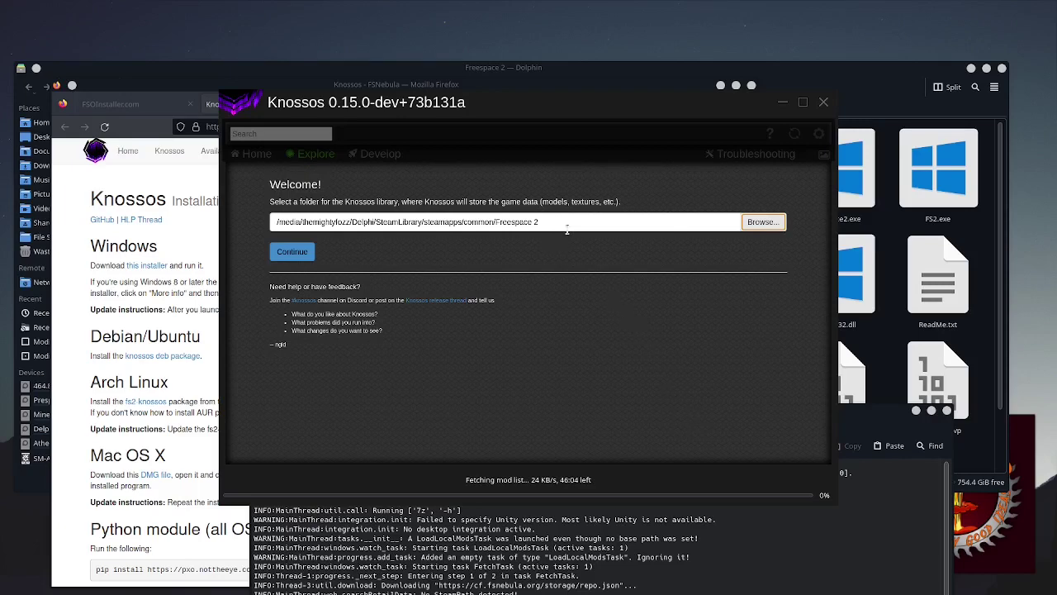
pyautogui.click(565, 227)
pyautogui.write('/k')
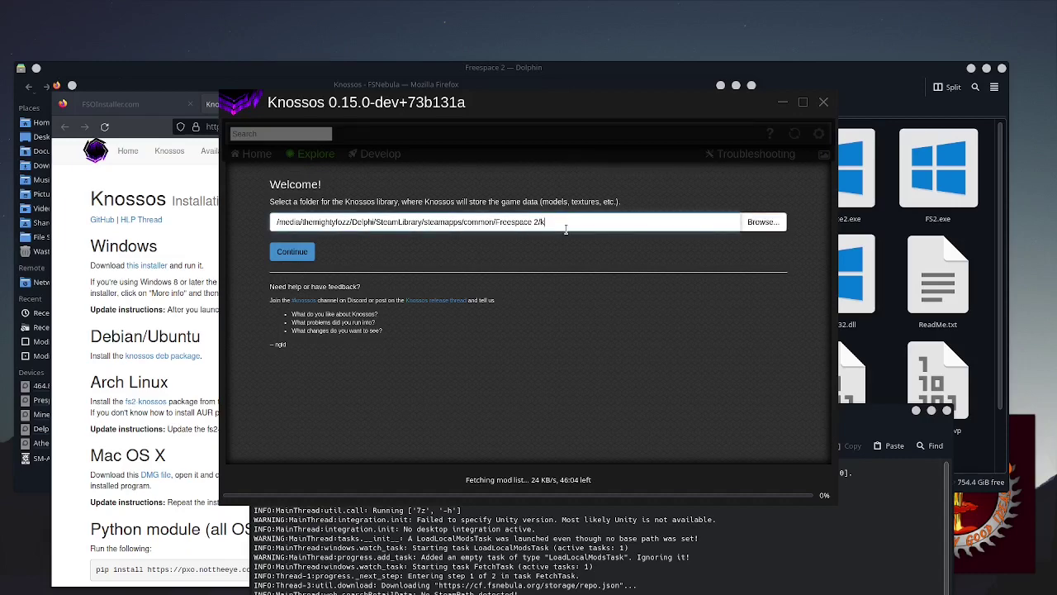
pyautogui.write('nossos')
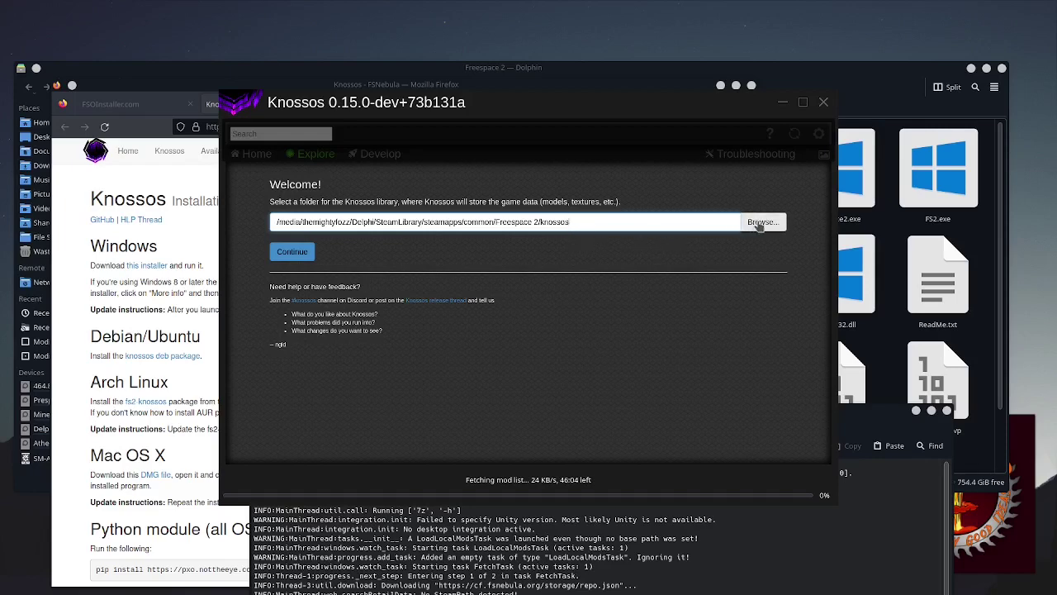
pyautogui.click(314, 256)
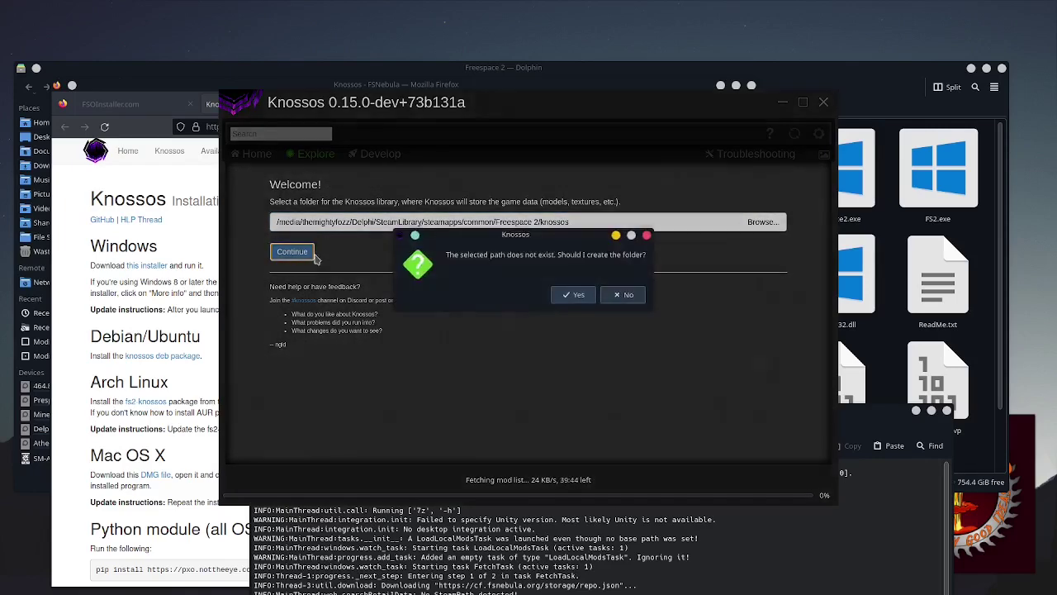
pyautogui.click(585, 302)
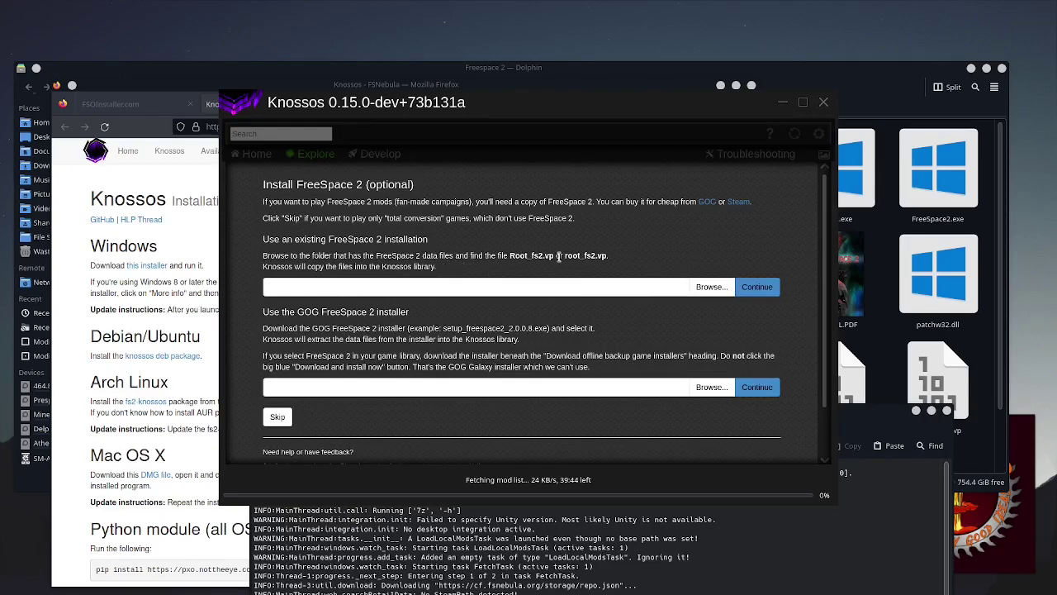
pyautogui.moveTo(510, 256); pyautogui.dragTo(554, 256)
# Browse to Delphi > SteamLibrary > steamapps > common > Freespace 2 in the file chooser.
pyautogui.click(712, 287)
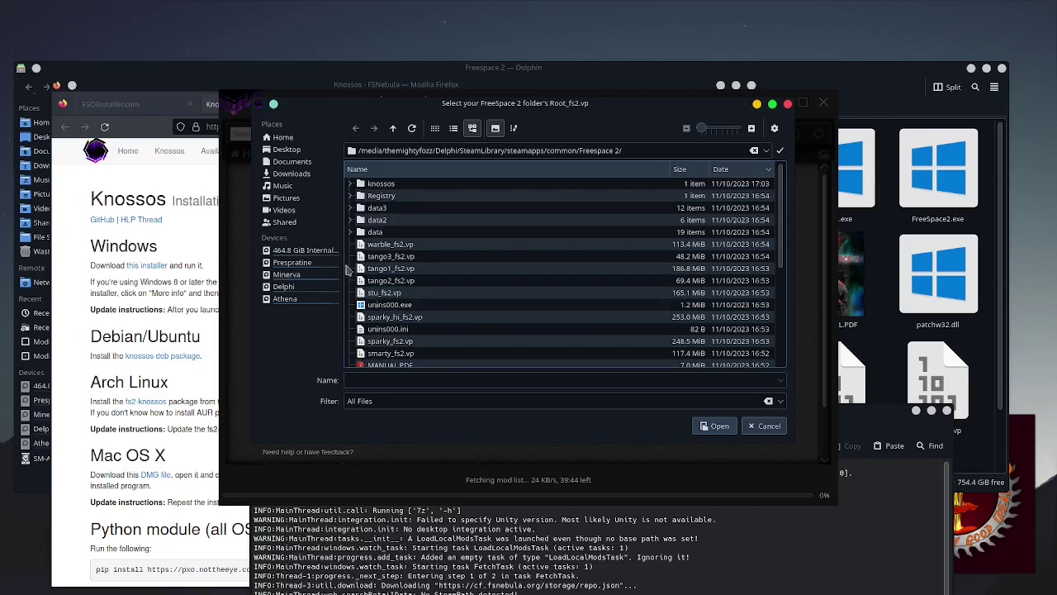
pyautogui.click(285, 286)
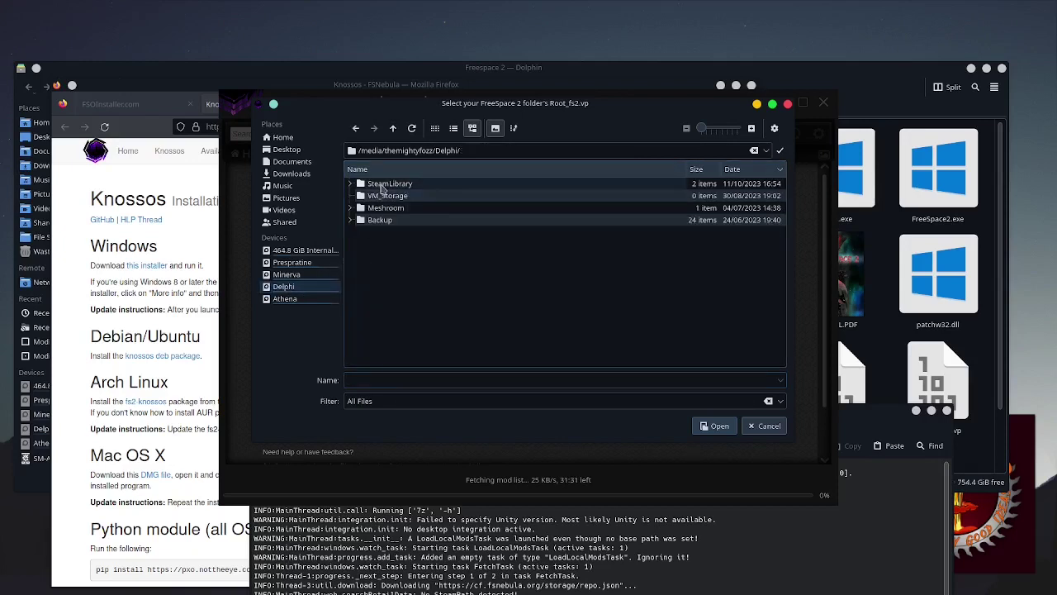
pyautogui.click(394, 188)
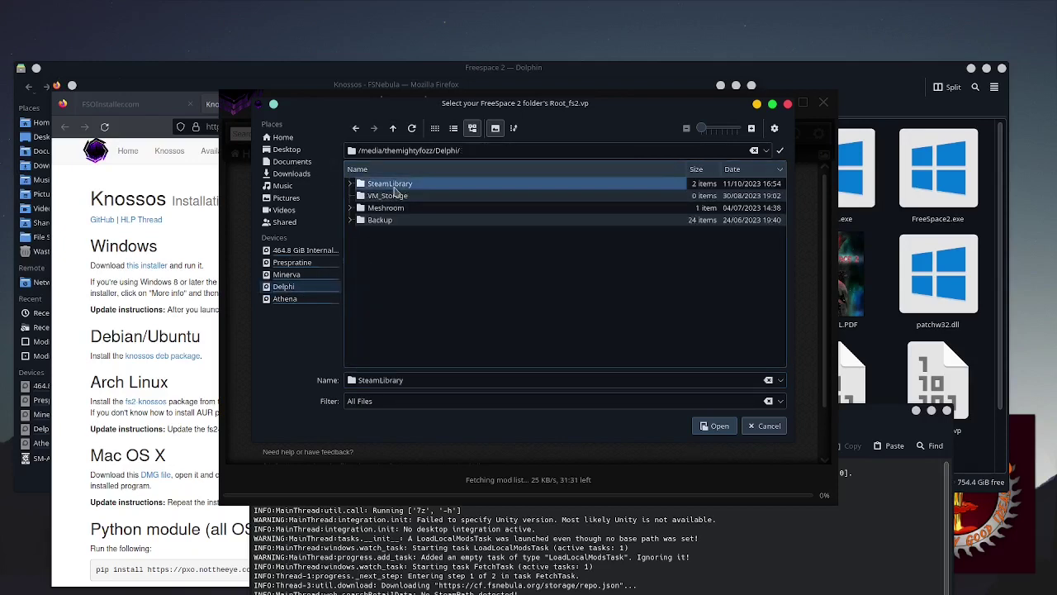
pyautogui.doubleClick(395, 189)
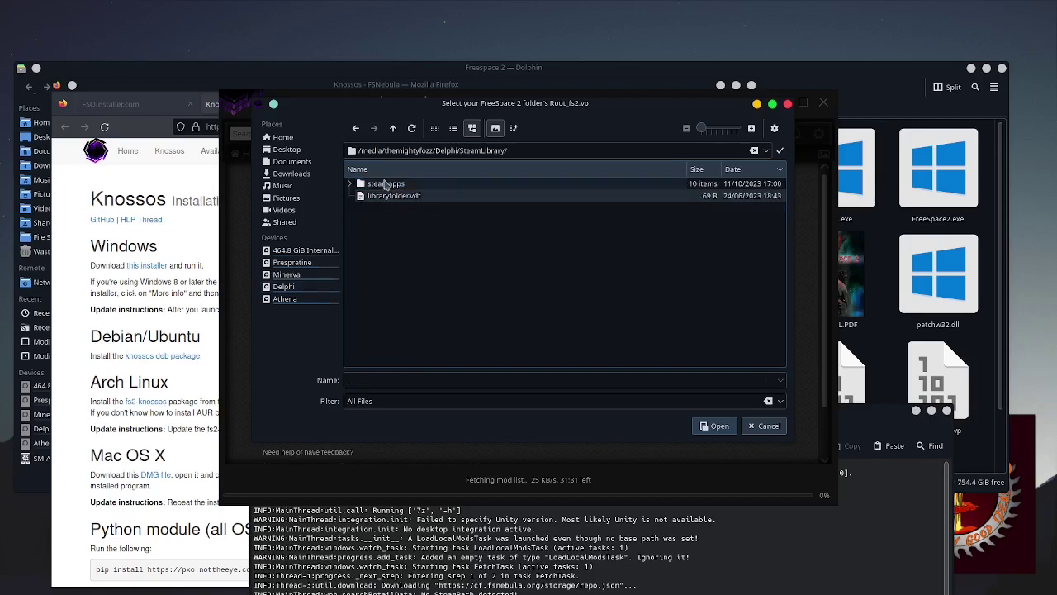
pyautogui.click(392, 187)
pyautogui.doubleClick(391, 188)
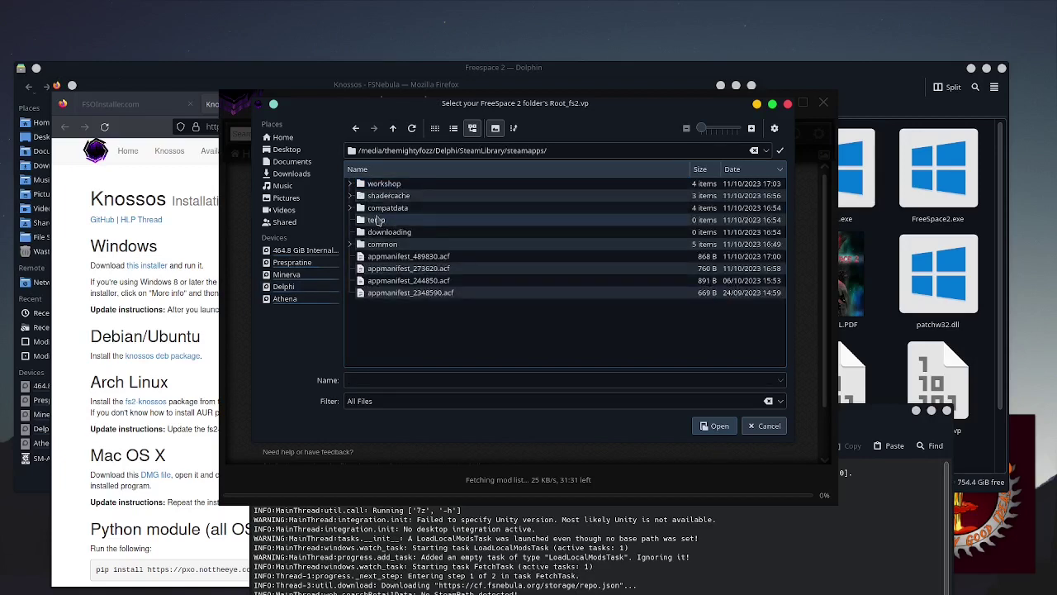
pyautogui.doubleClick(383, 242)
pyautogui.doubleClick(393, 185)
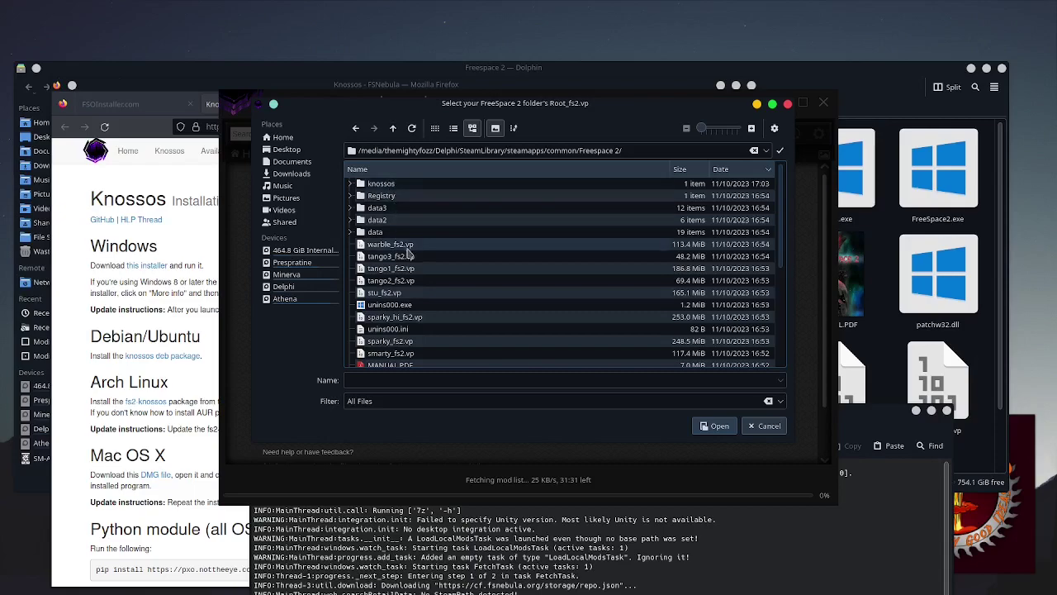
# Select Root_fs2.vp and confirm it as the existing game file.
pyautogui.scroll(-5, 413, 301)
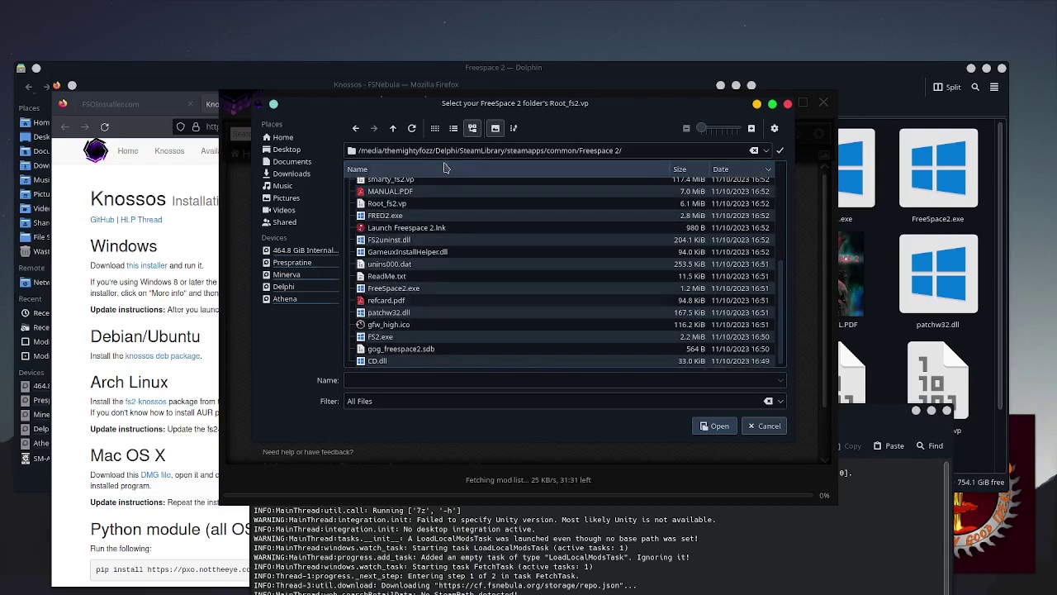
pyautogui.moveTo(413, 103)
pyautogui.mouseDown()
pyautogui.moveTo(511, 389)
pyautogui.moveTo(498, 273)
pyautogui.moveTo(515, 33)
pyautogui.moveTo(515, 128)
pyautogui.mouseUp()
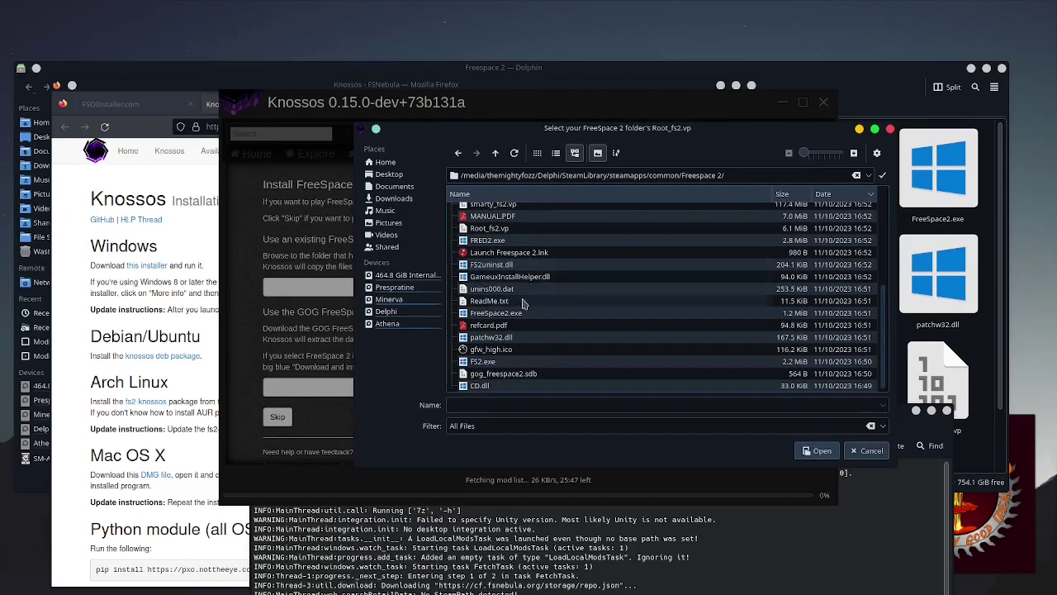
pyautogui.scroll(5, 520, 299)
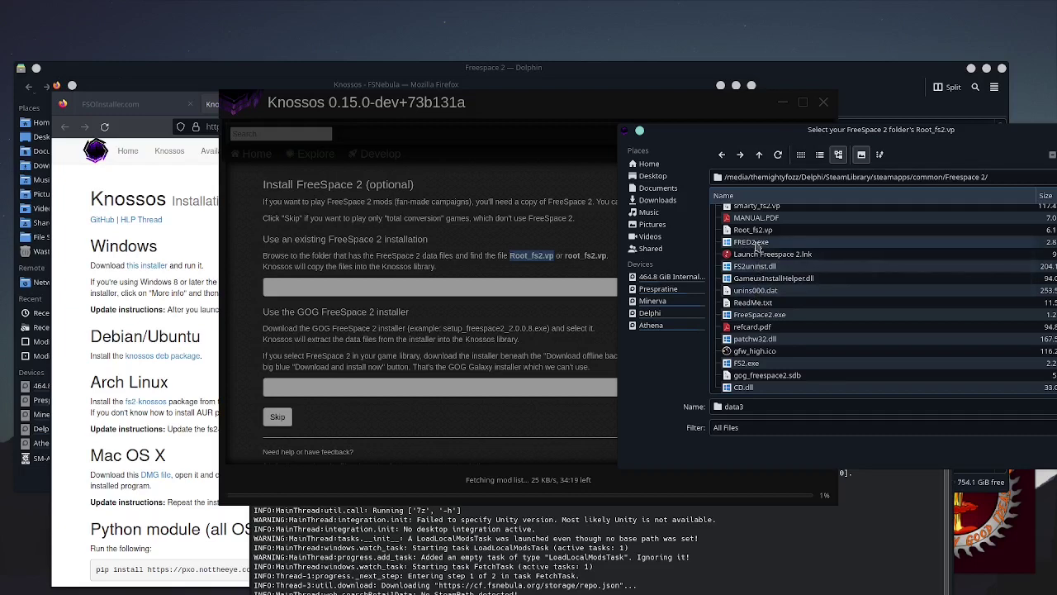
pyautogui.click(753, 231)
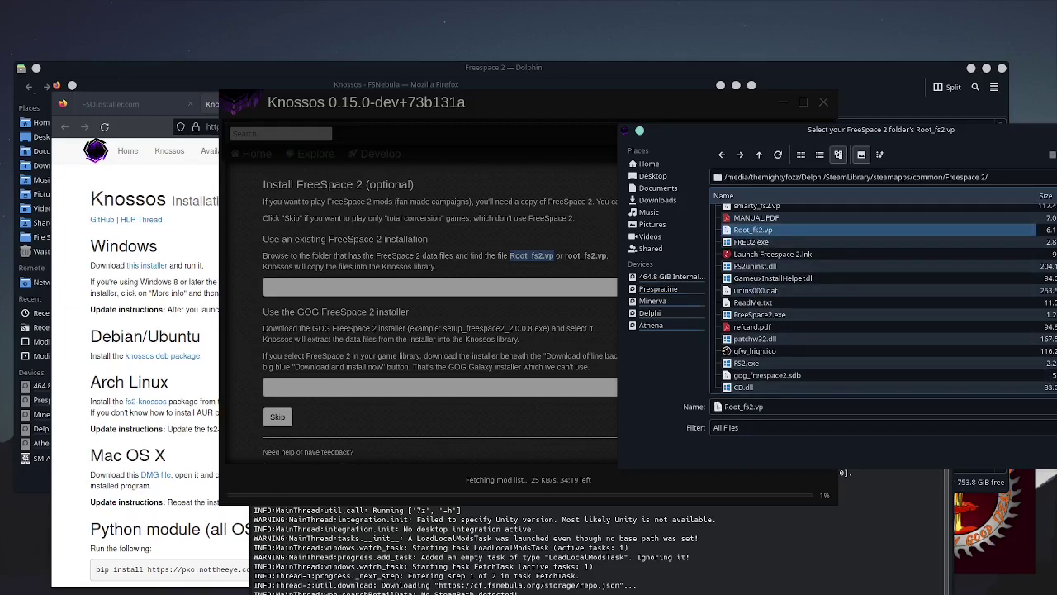
pyautogui.press('Return')
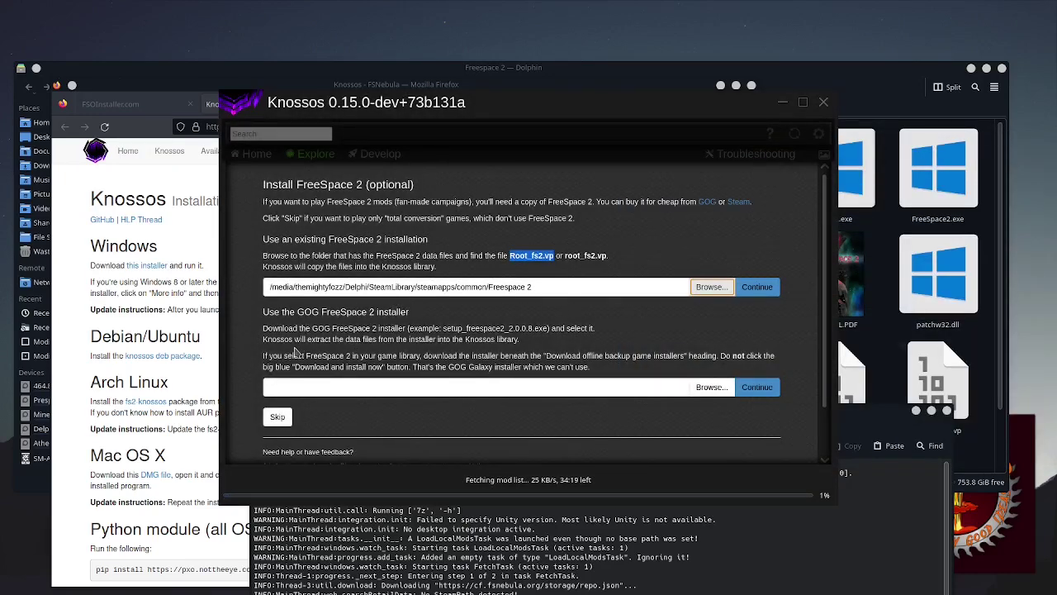
# Continue with the Steam Freespace 2 folder to begin importing FreeSpace 2.
pyautogui.moveTo(312, 328)
pyautogui.mouseDown()
pyautogui.moveTo(381, 330)
pyautogui.moveTo(399, 345)
pyautogui.mouseUp()
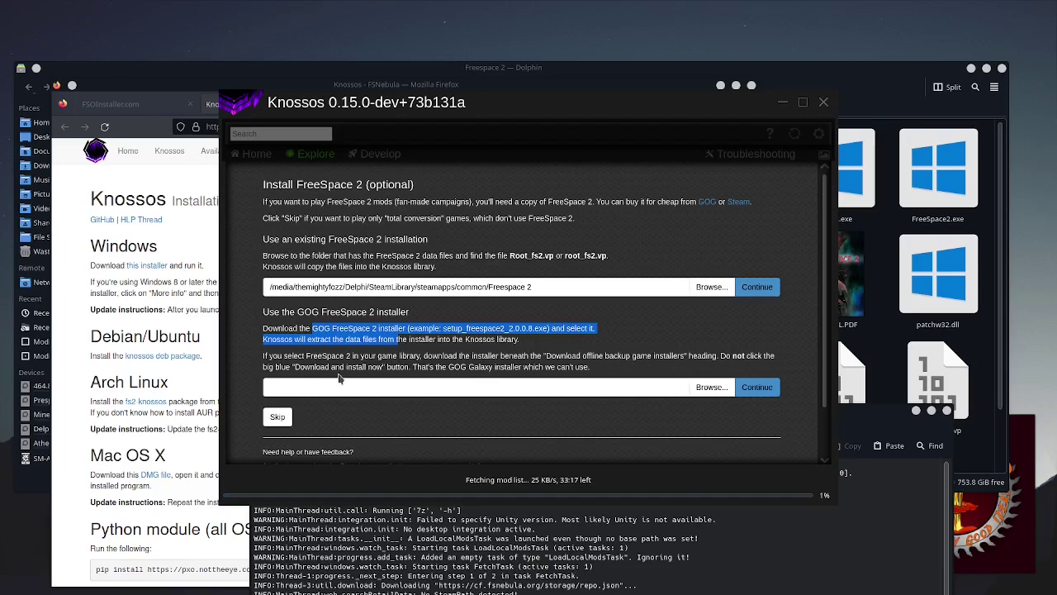
pyautogui.click(457, 356)
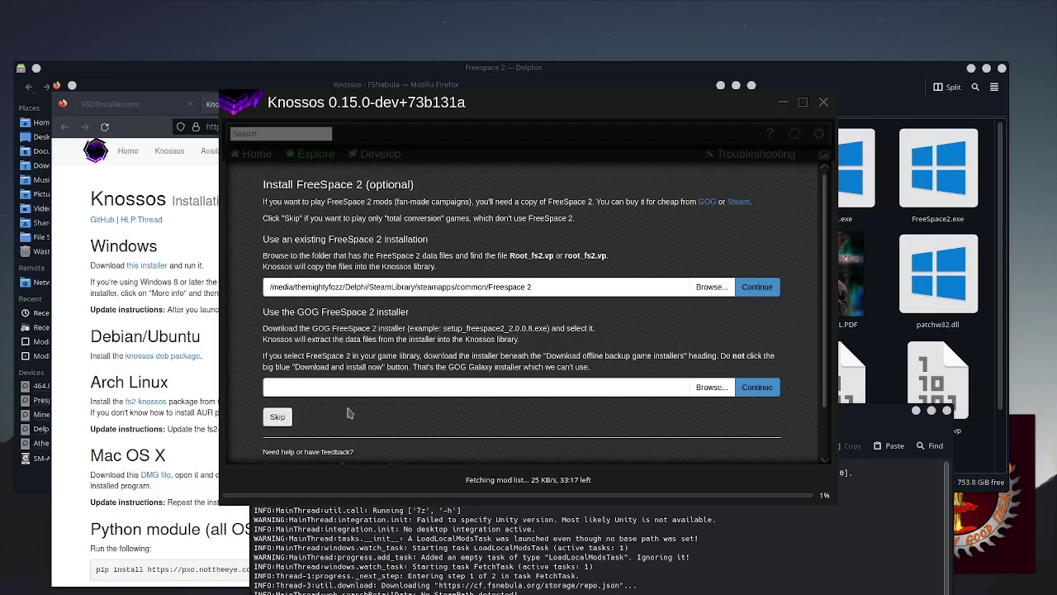
pyautogui.click(766, 287)
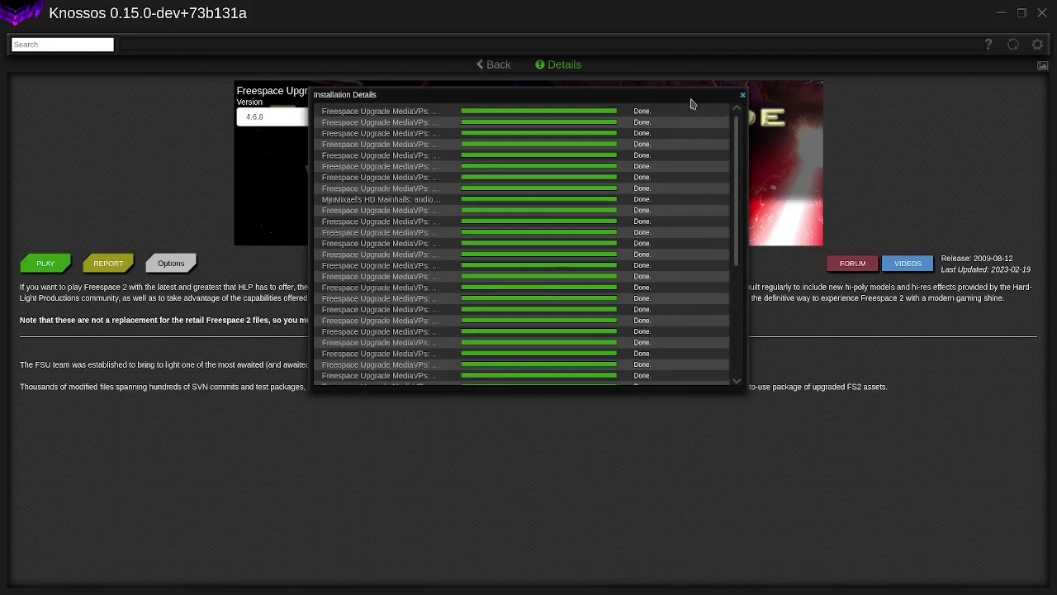
# Close the installation details and play FreeSpace 2 Open with the MediaVPs mod.
pyautogui.click(744, 98)
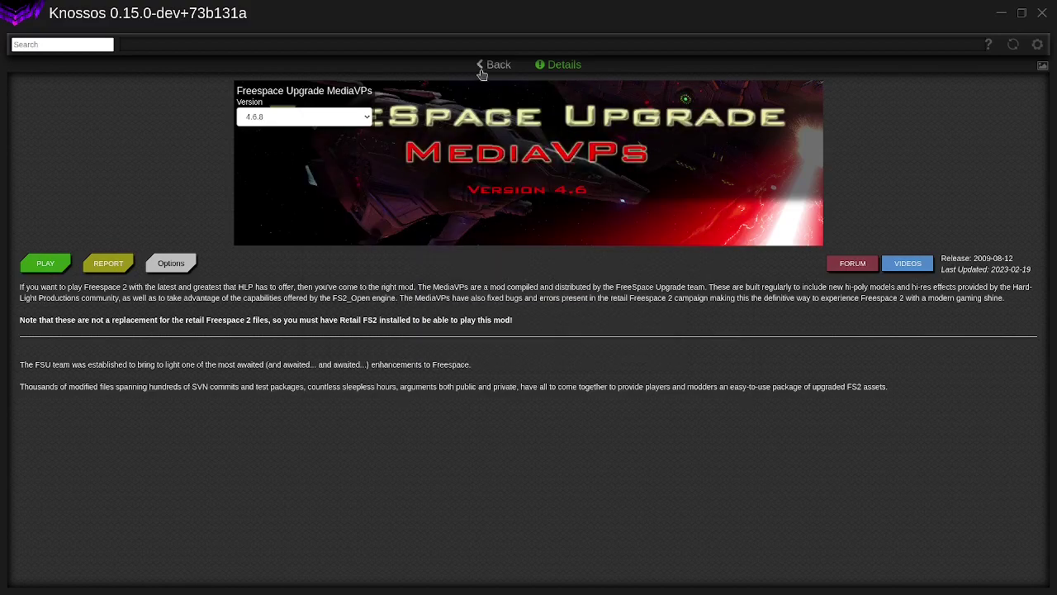
pyautogui.click(44, 271)
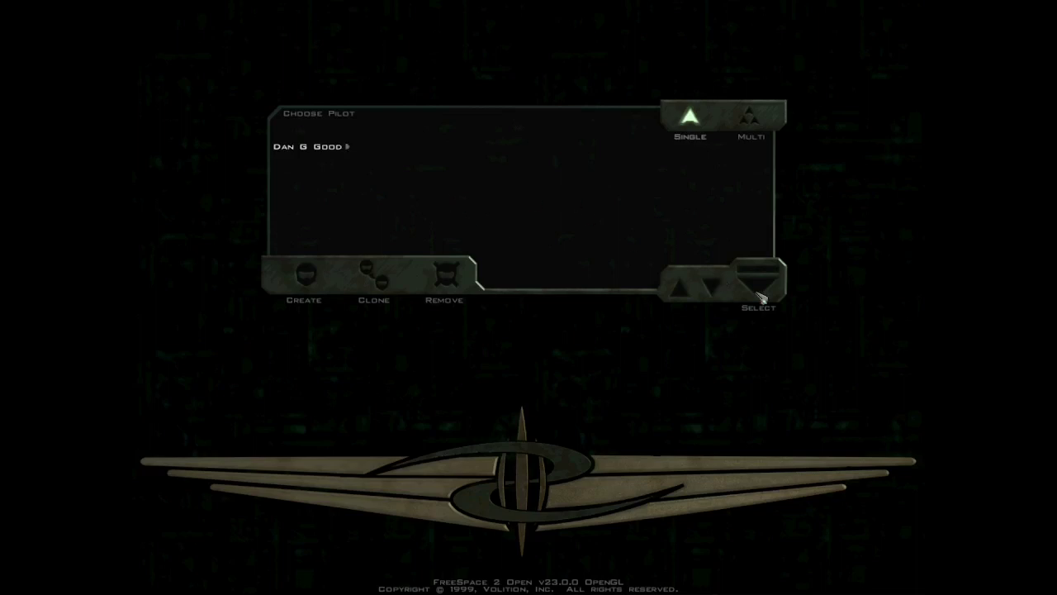
# Log in with the existing pilot and dismiss the New User Tip.
pyautogui.press('Return')
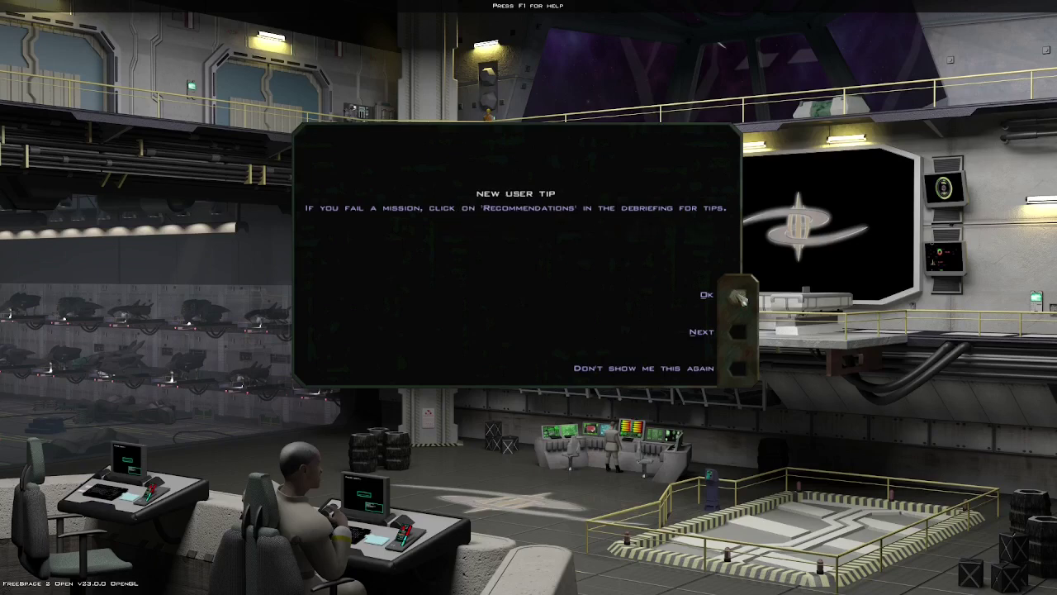
pyautogui.click(739, 297)
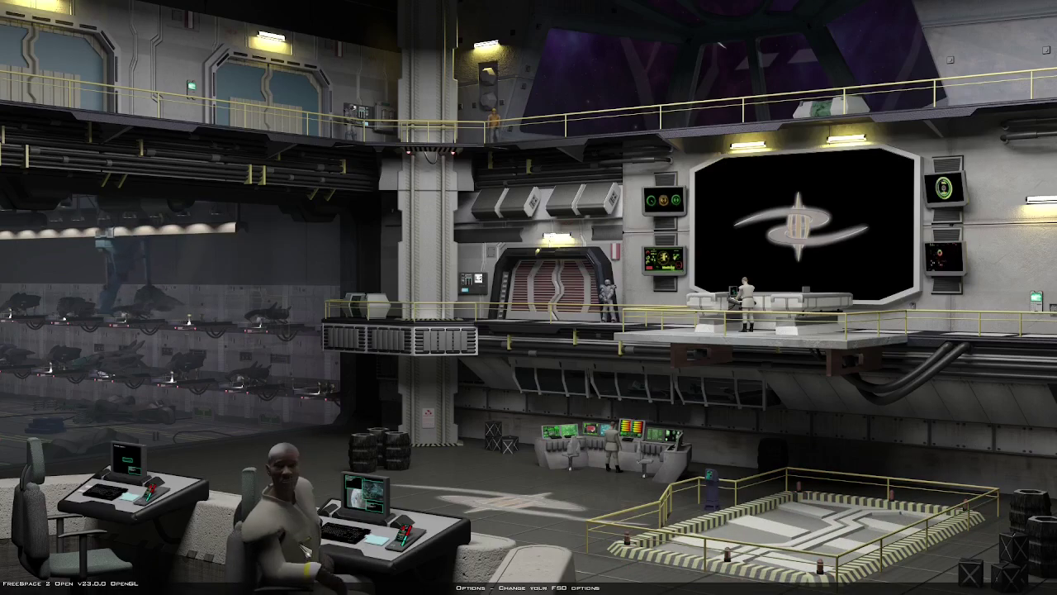
# In Options, raise the music and voice volumes by one step each.
pyautogui.click(306, 550)
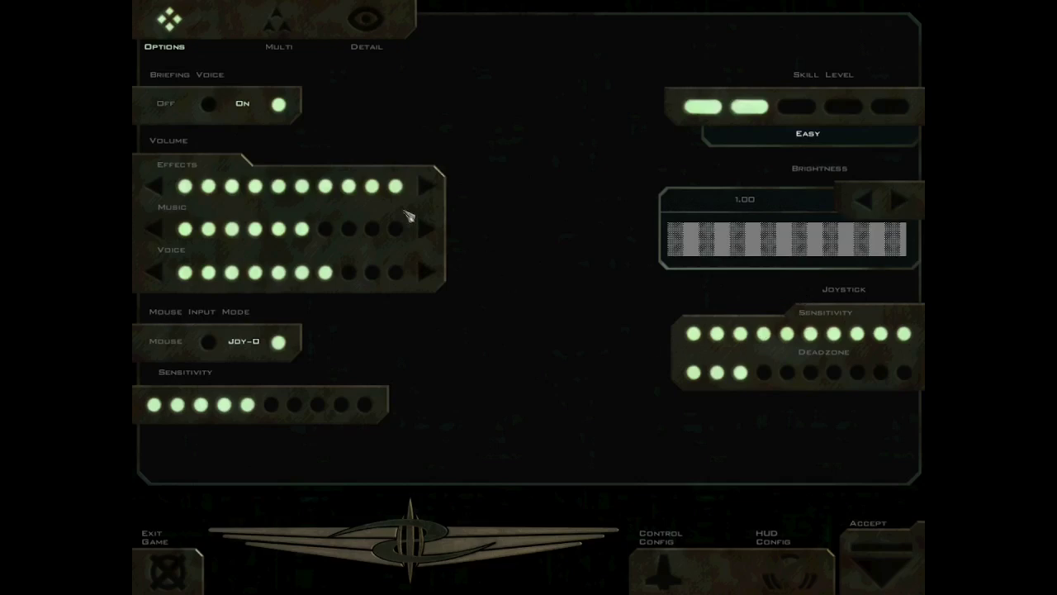
pyautogui.click(424, 233)
pyautogui.click(427, 273)
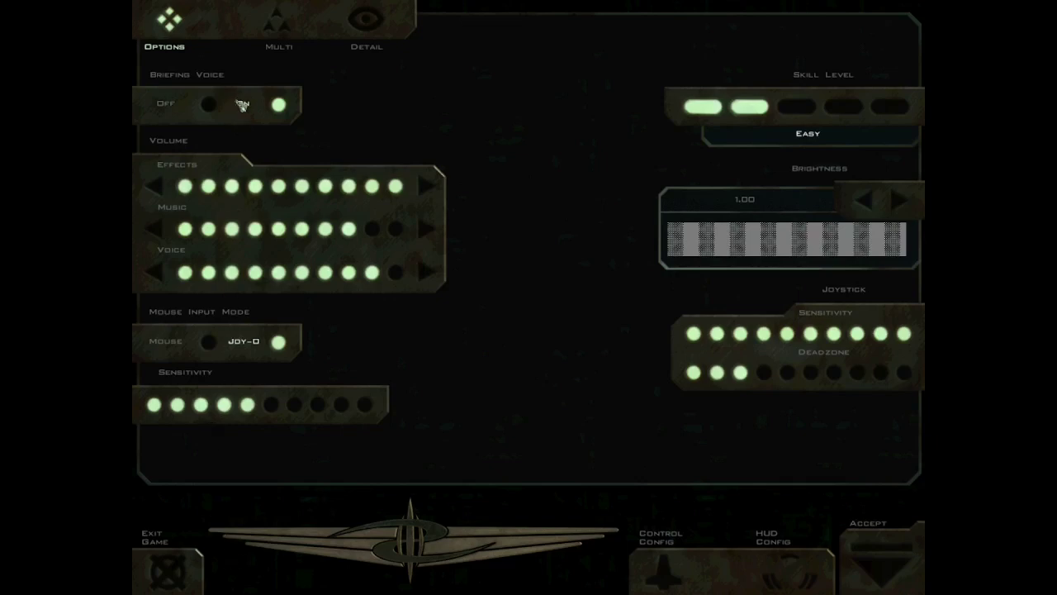
# Review the Multi and Detail pages, then accept the options and return to the hall.
pyautogui.click(266, 41)
pyautogui.click(365, 25)
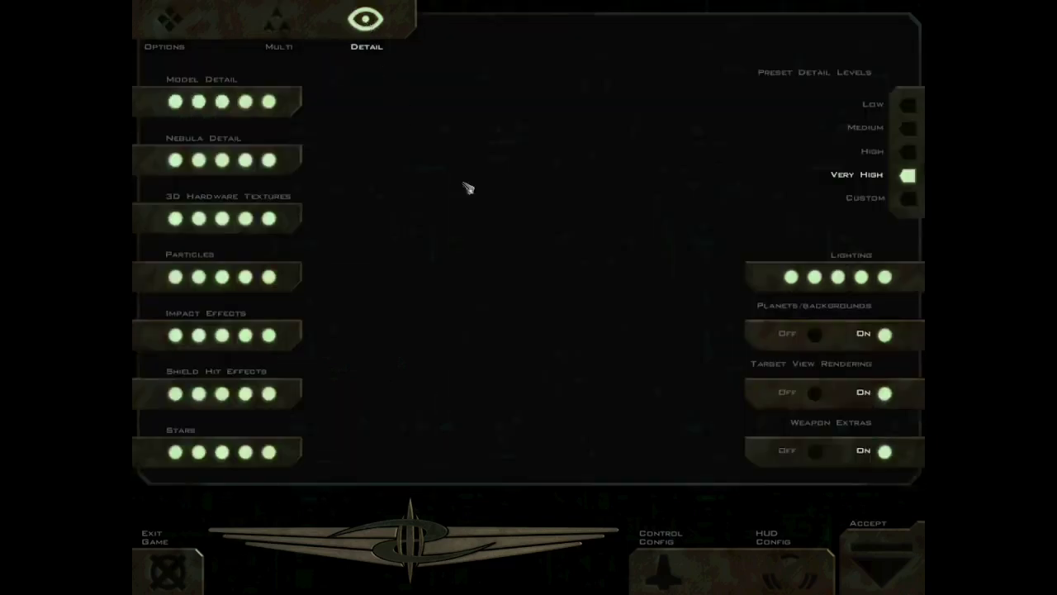
pyautogui.click(876, 565)
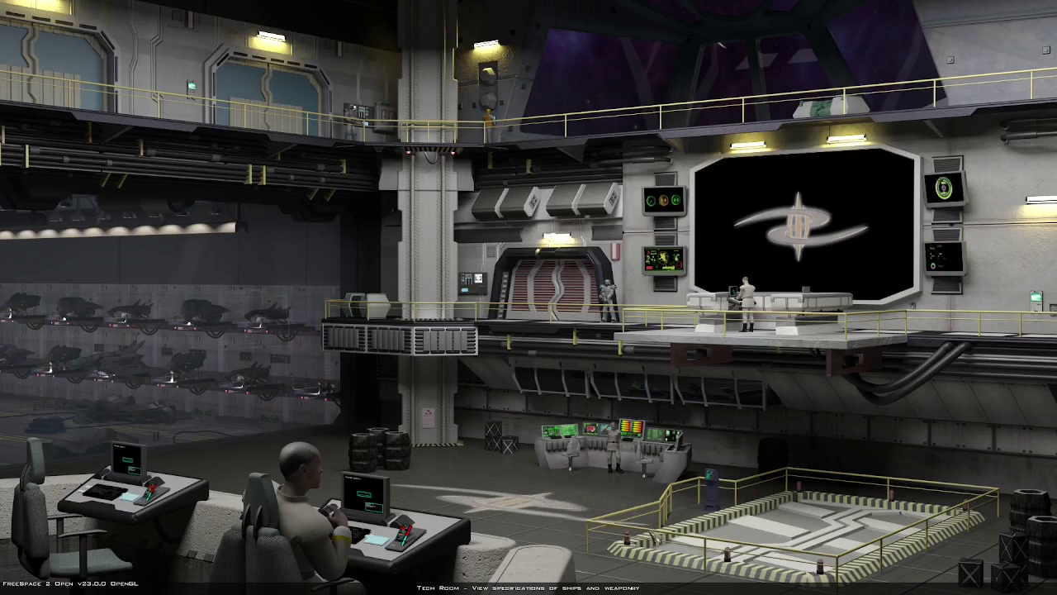
# Browse another ship's details in the Tech Room ship database, then leave it.
pyautogui.click(603, 432)
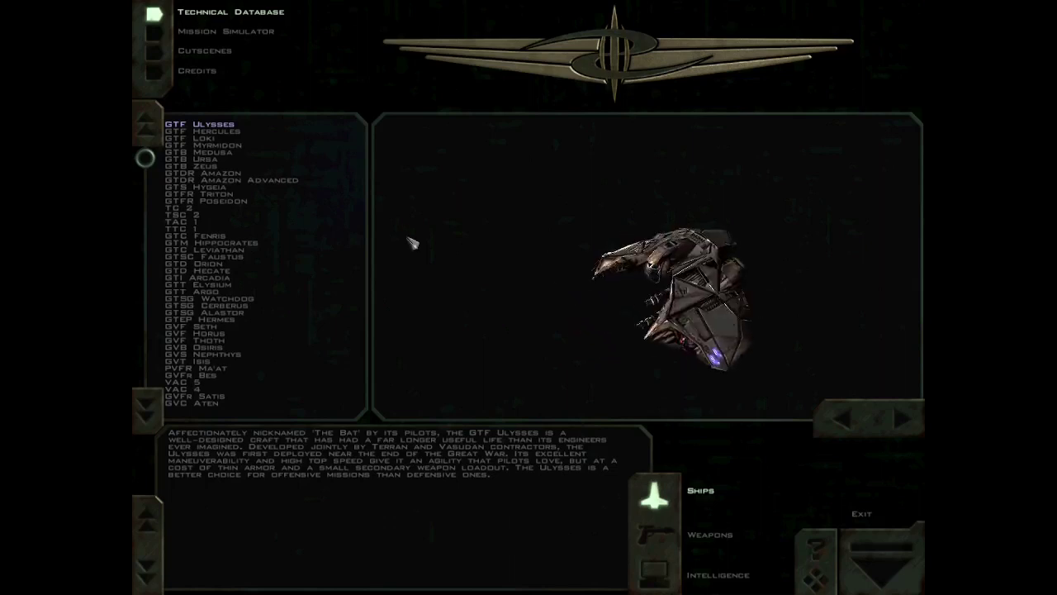
pyautogui.click(181, 228)
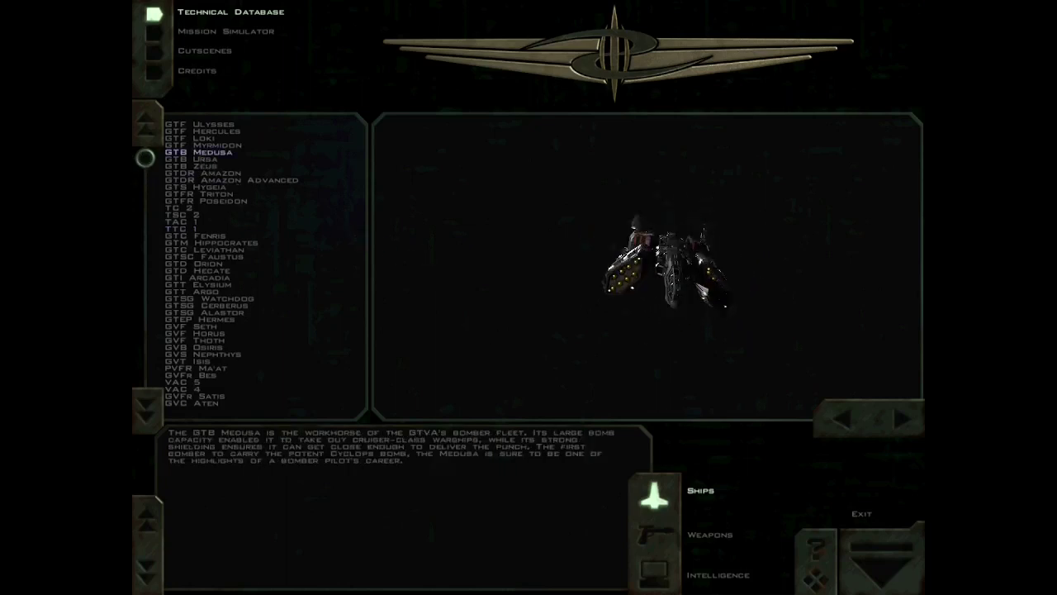
pyautogui.press('Escape')
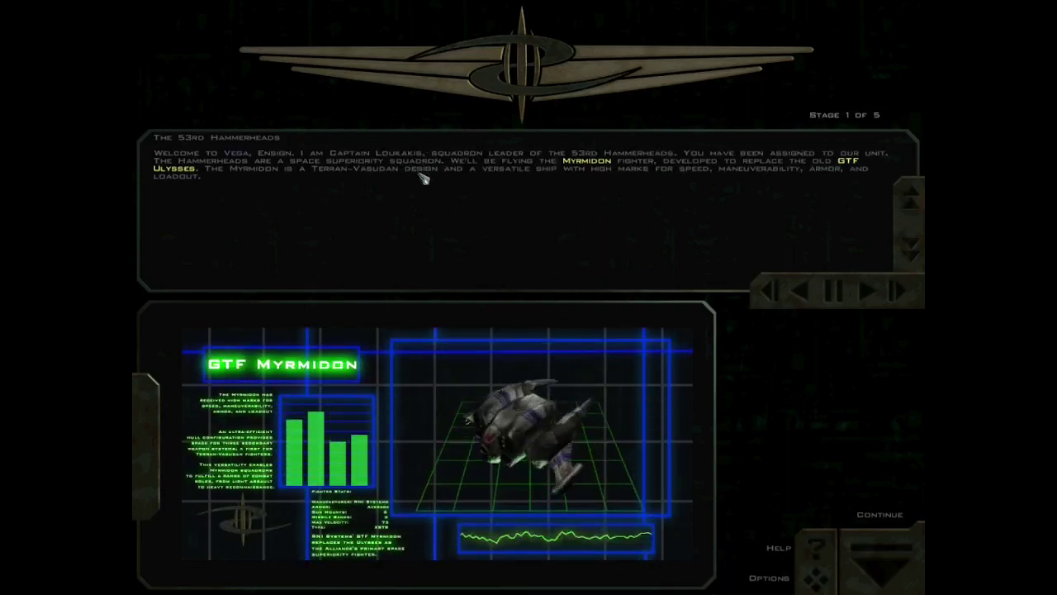
# Launch the training mission, fire primaries and target the instructor, then quit to the main hall.
pyautogui.click(855, 545)
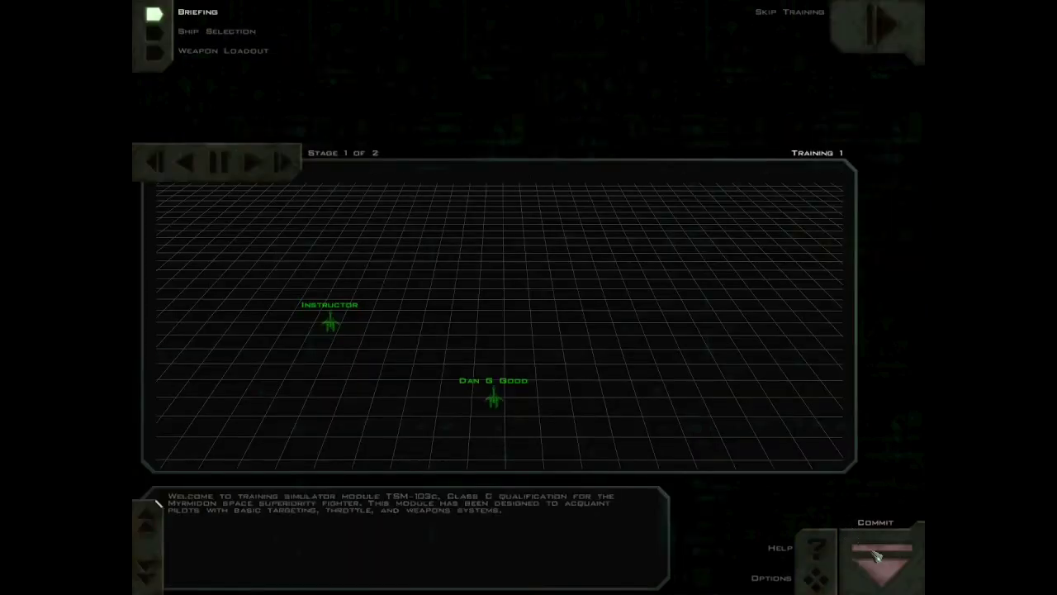
pyautogui.click(877, 556)
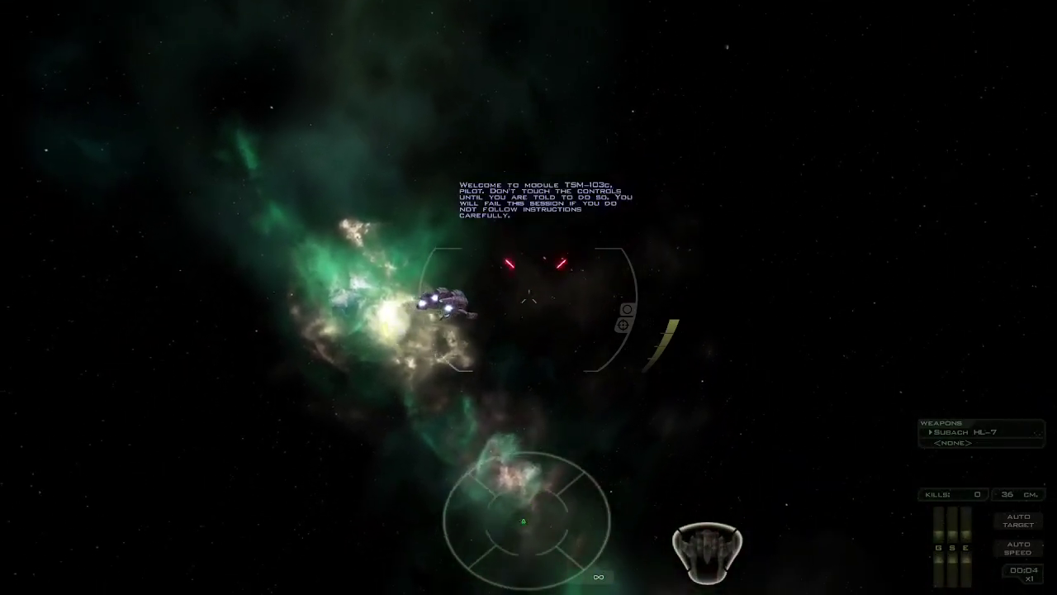
pyautogui.press('ctrl')
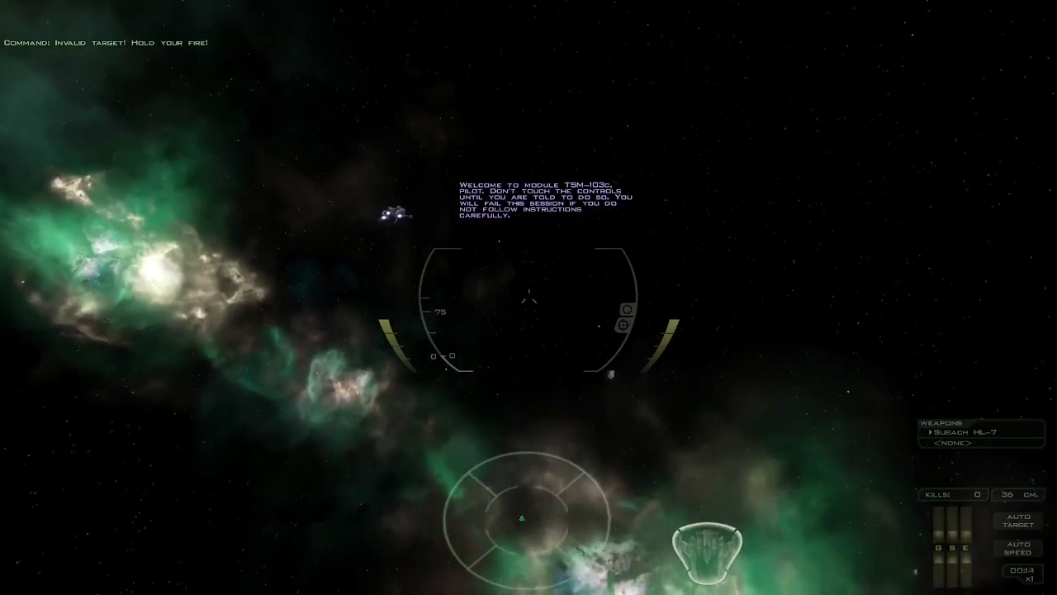
pyautogui.press('t')
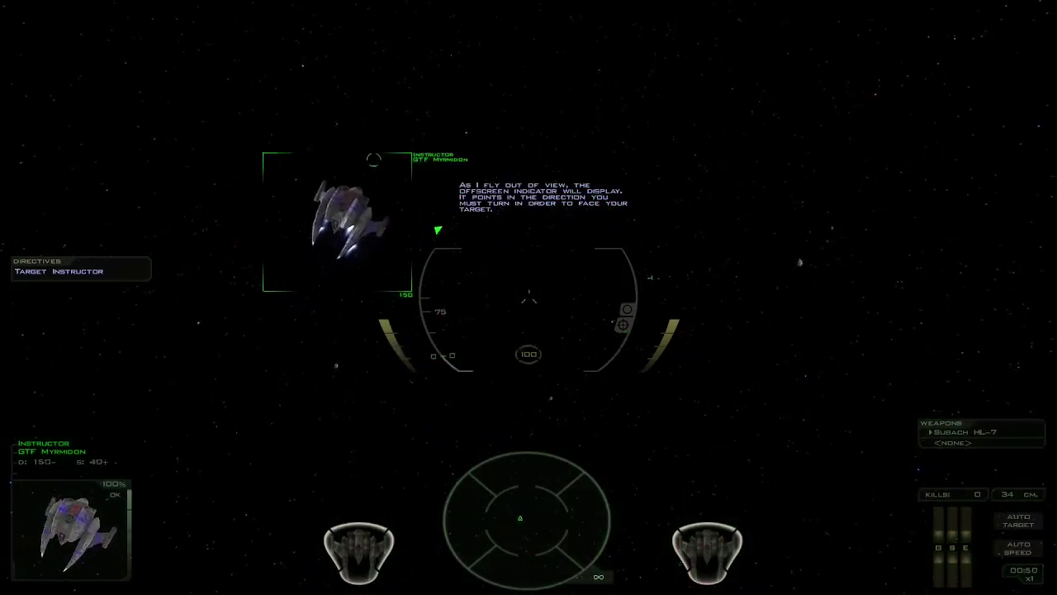
pyautogui.press('Escape')
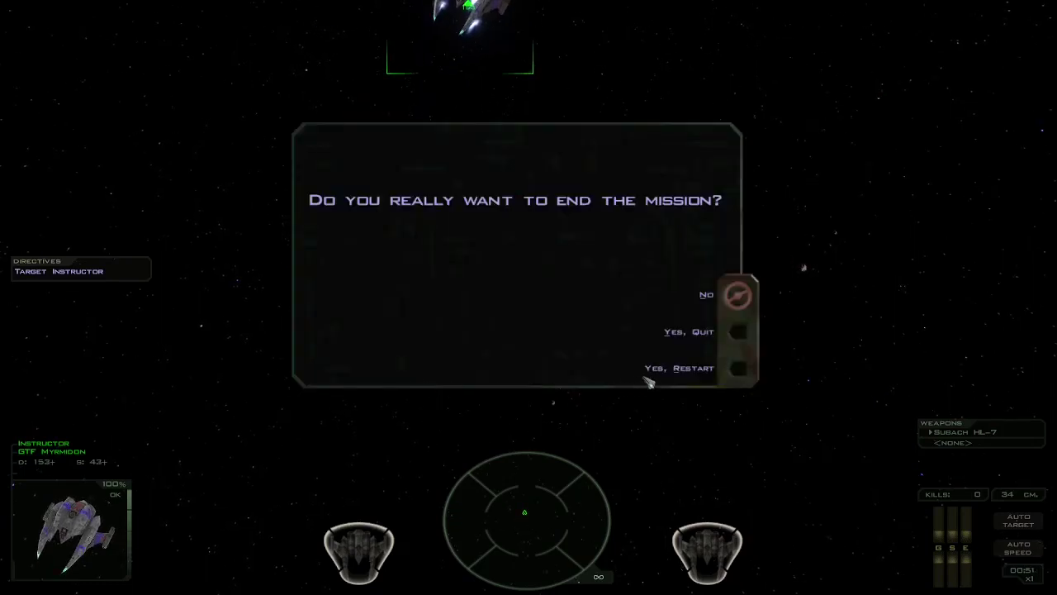
pyautogui.click(736, 332)
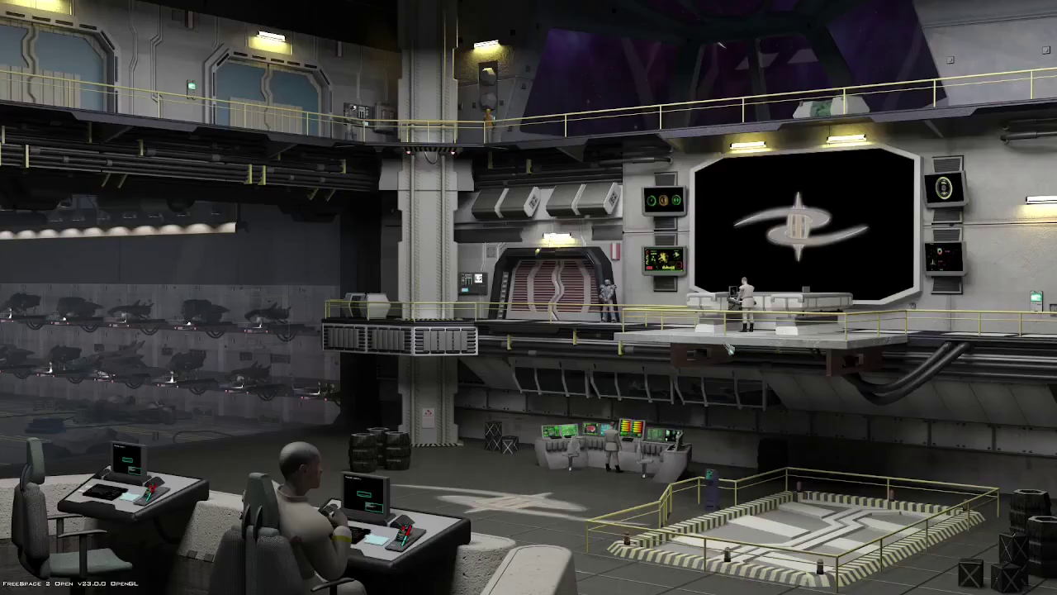